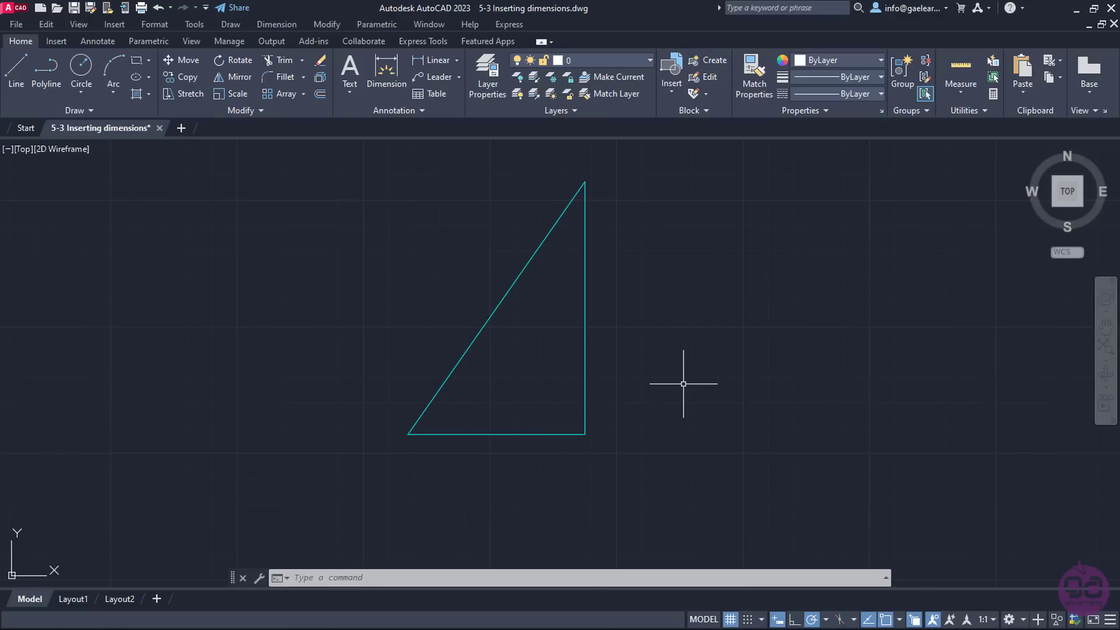
Browse the Dimension menu, then open the Linear dimension dropdown in the Annotation panel
click(291, 24)
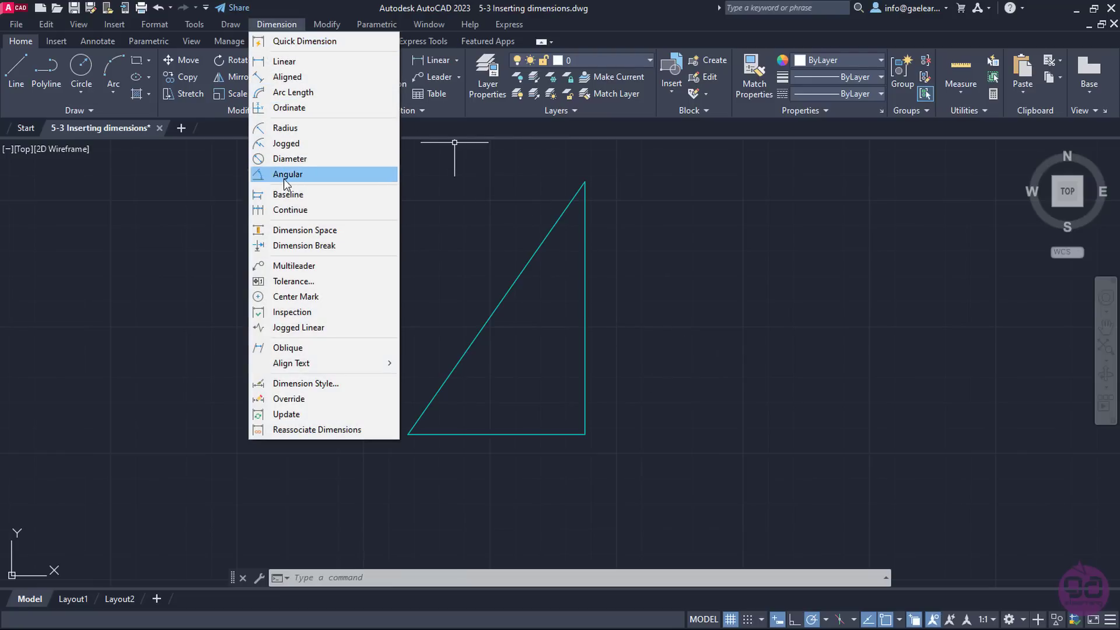
click(286, 210)
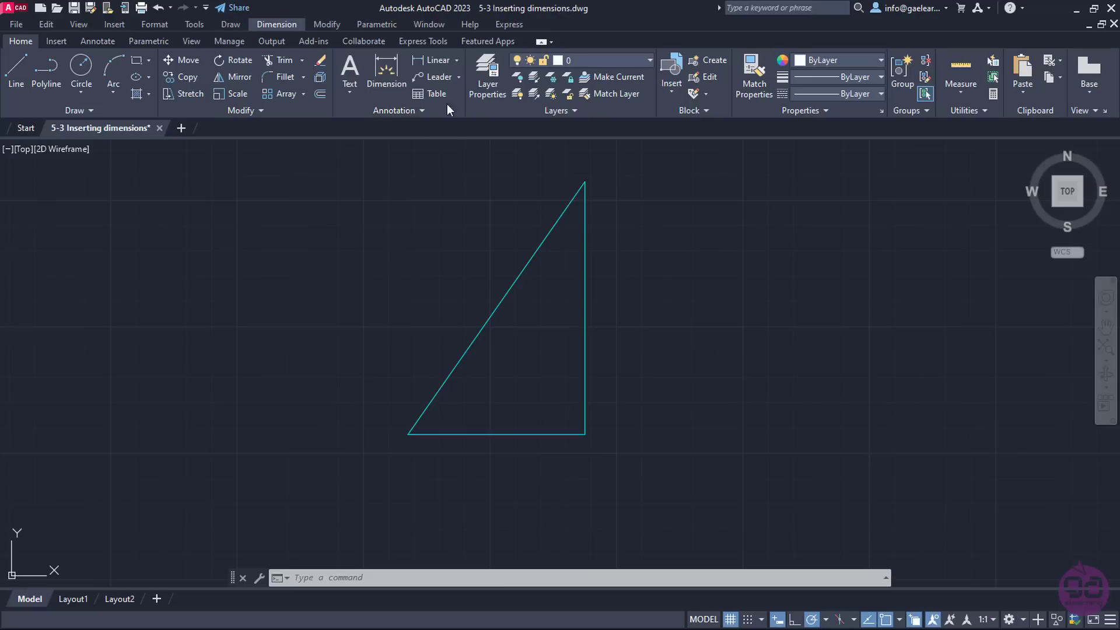
click(459, 59)
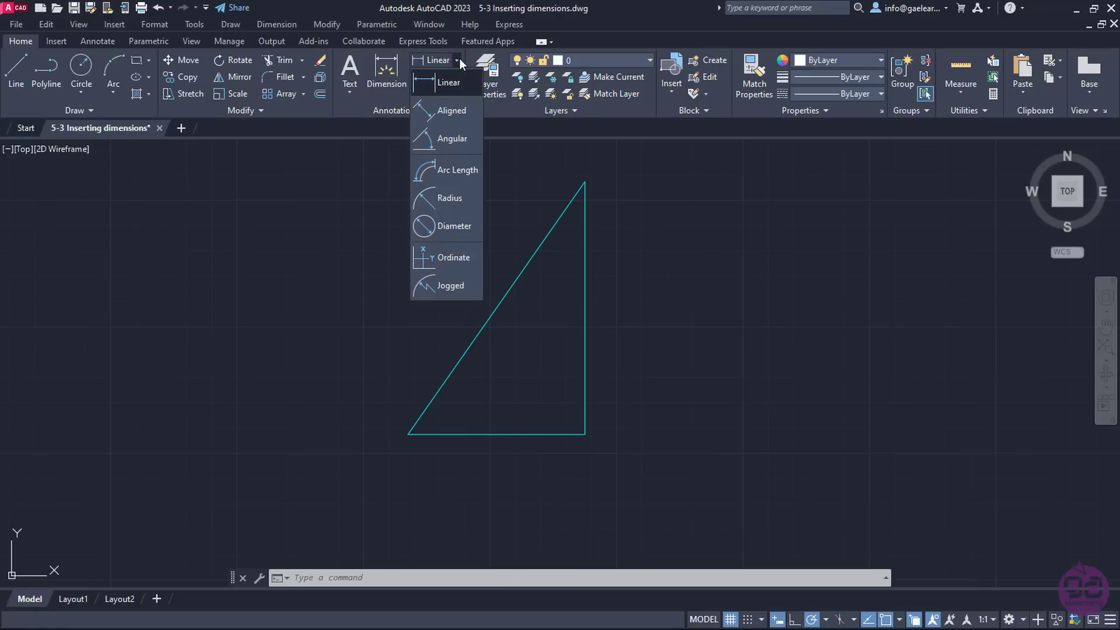
click(460, 59)
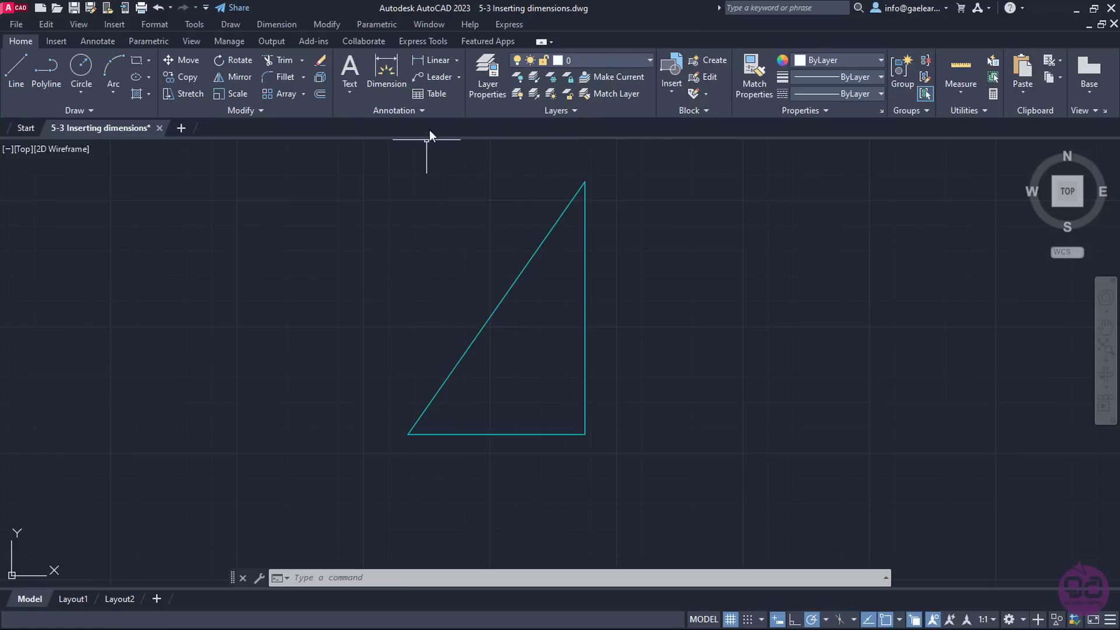
click(457, 62)
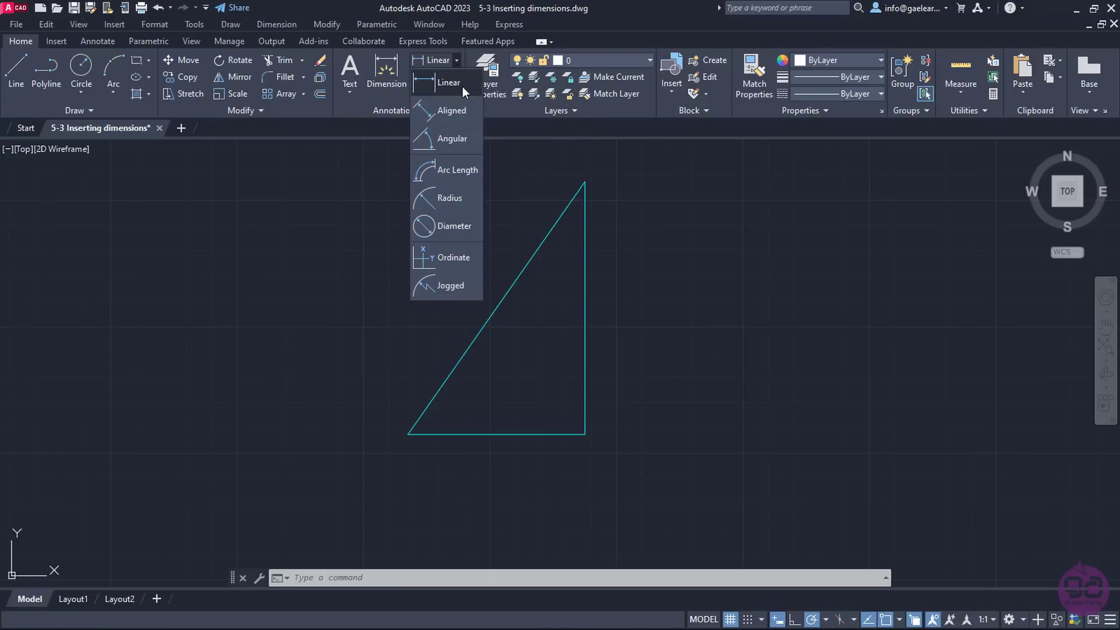
Dimension the triangle's base corner to corner with a horizontal 70, placed below it
click(463, 86)
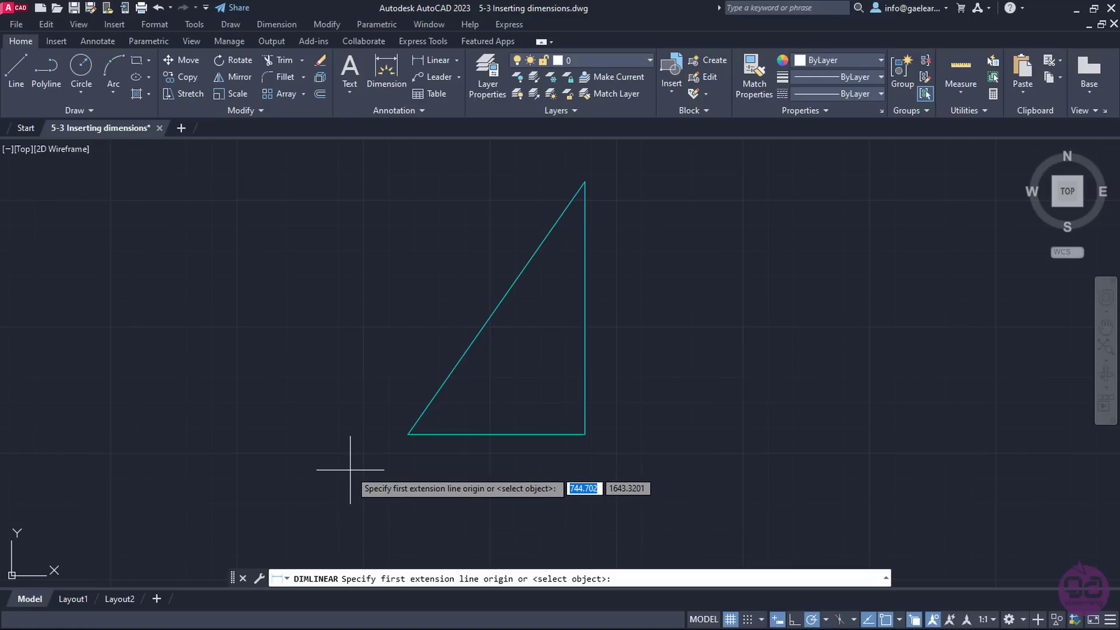
click(404, 439)
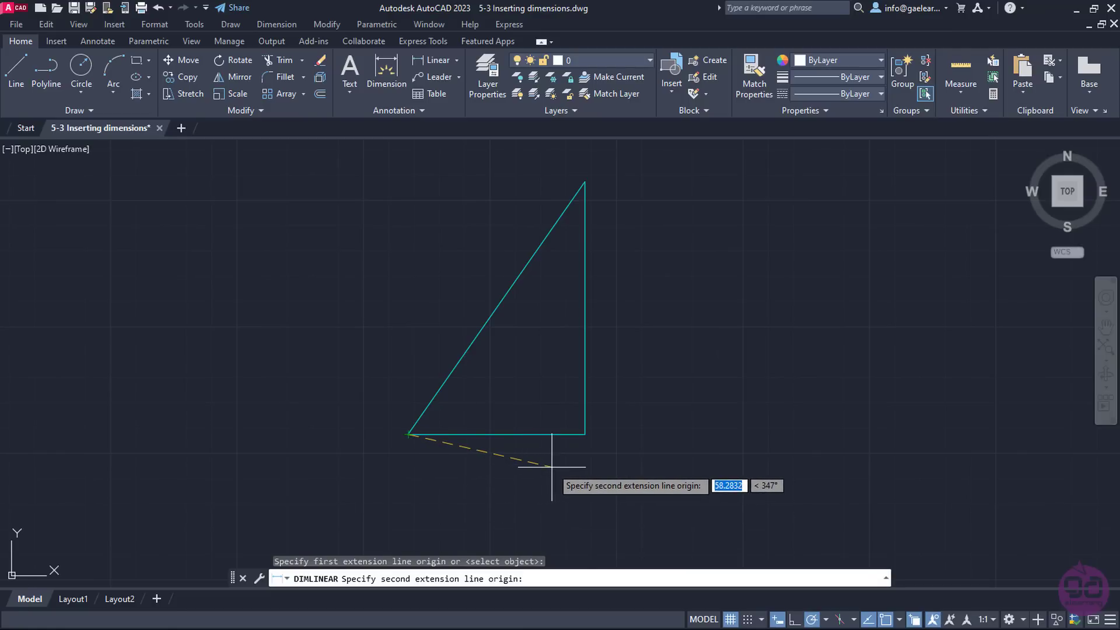
click(585, 434)
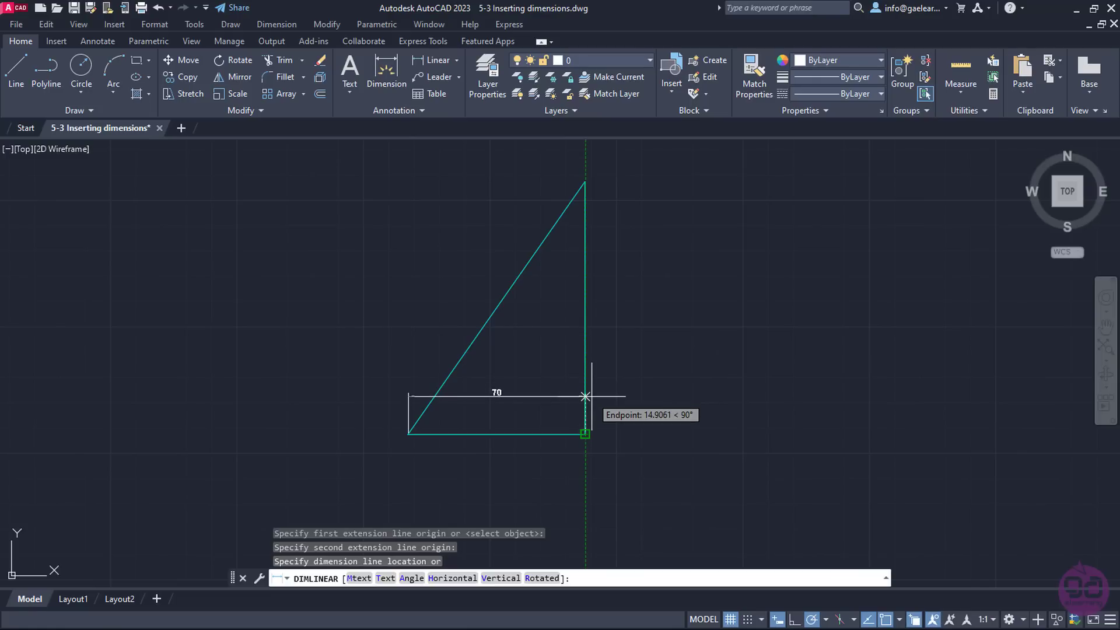
click(585, 465)
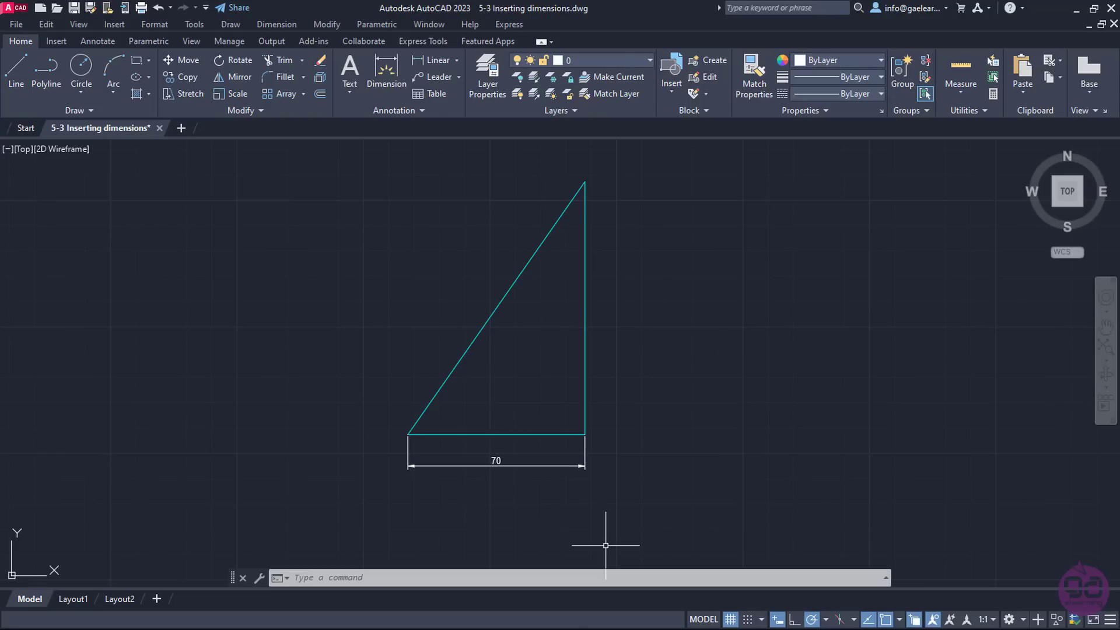
Repeat DIMLINEAR to dimension the triangle's right vertical side as 100
key(Return)
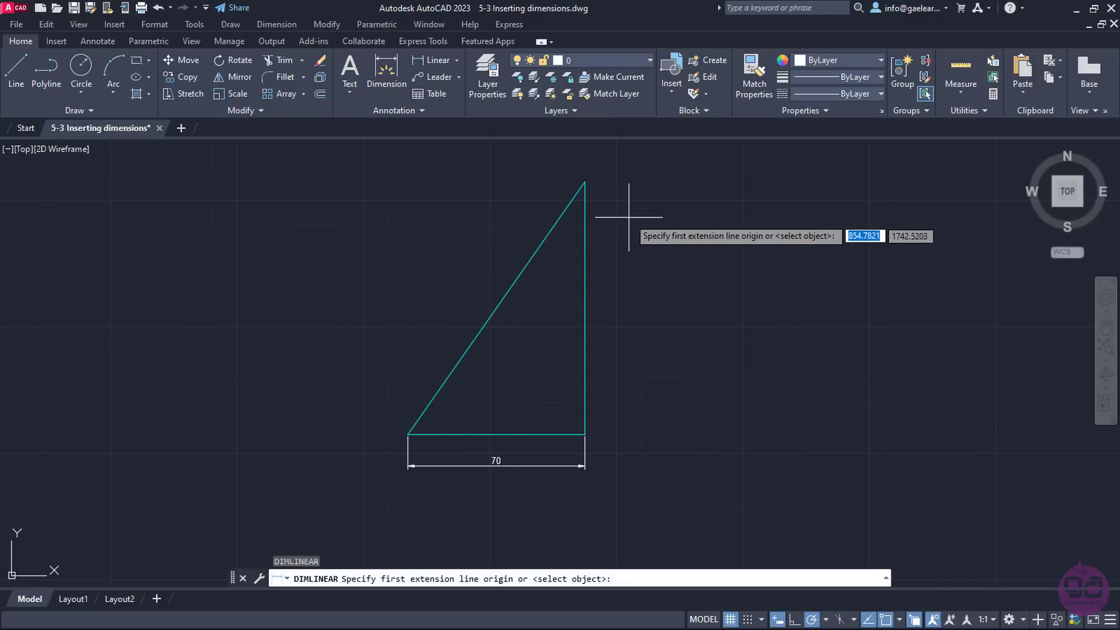
click(585, 181)
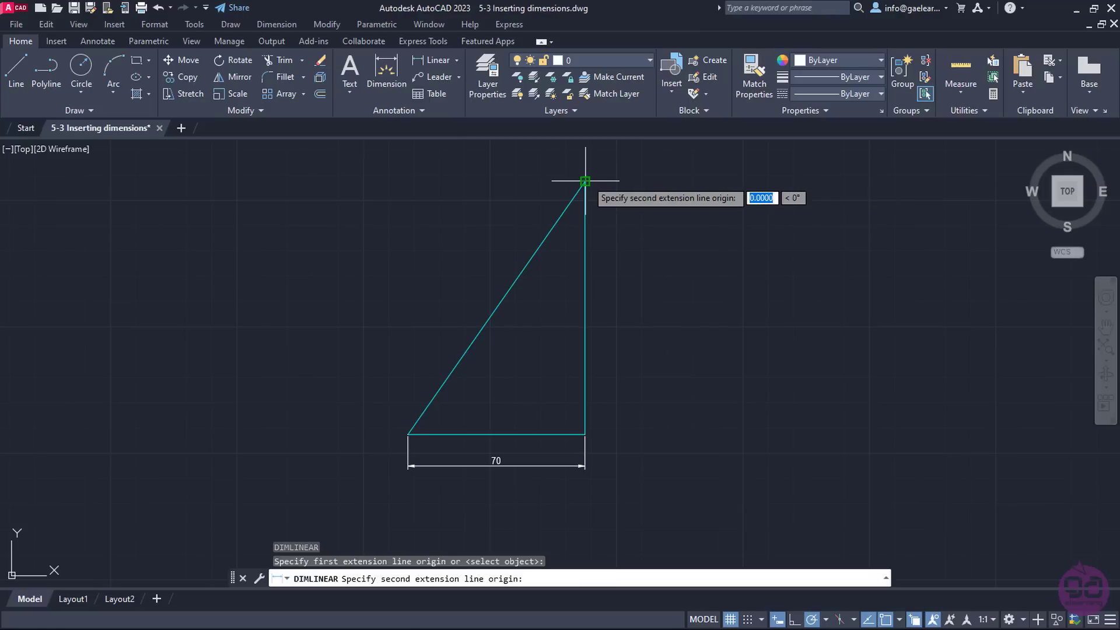
click(585, 434)
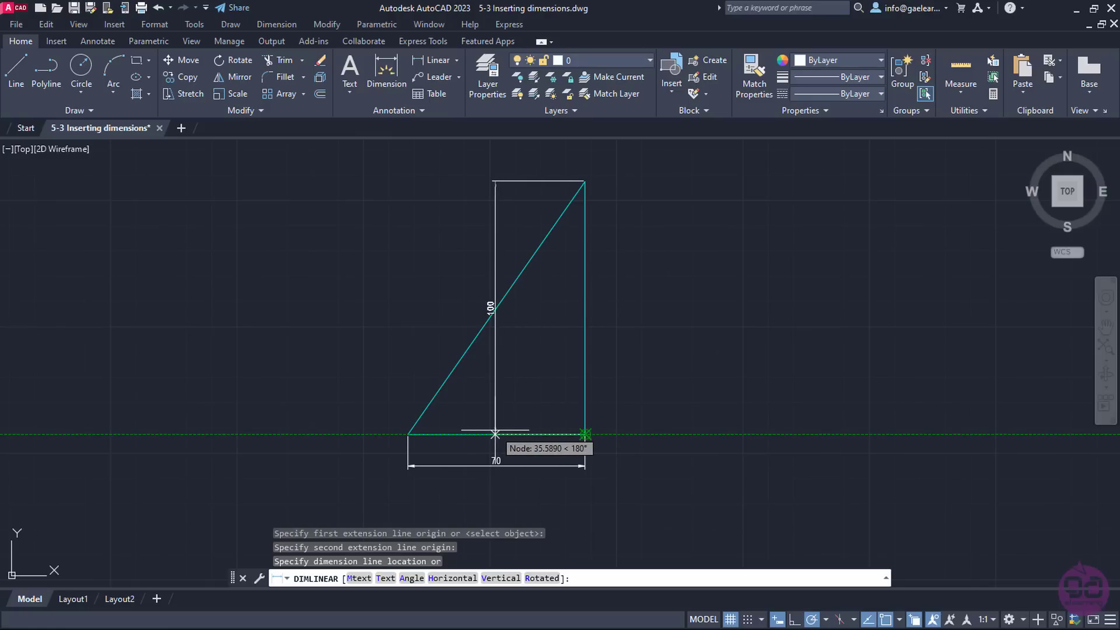
click(618, 422)
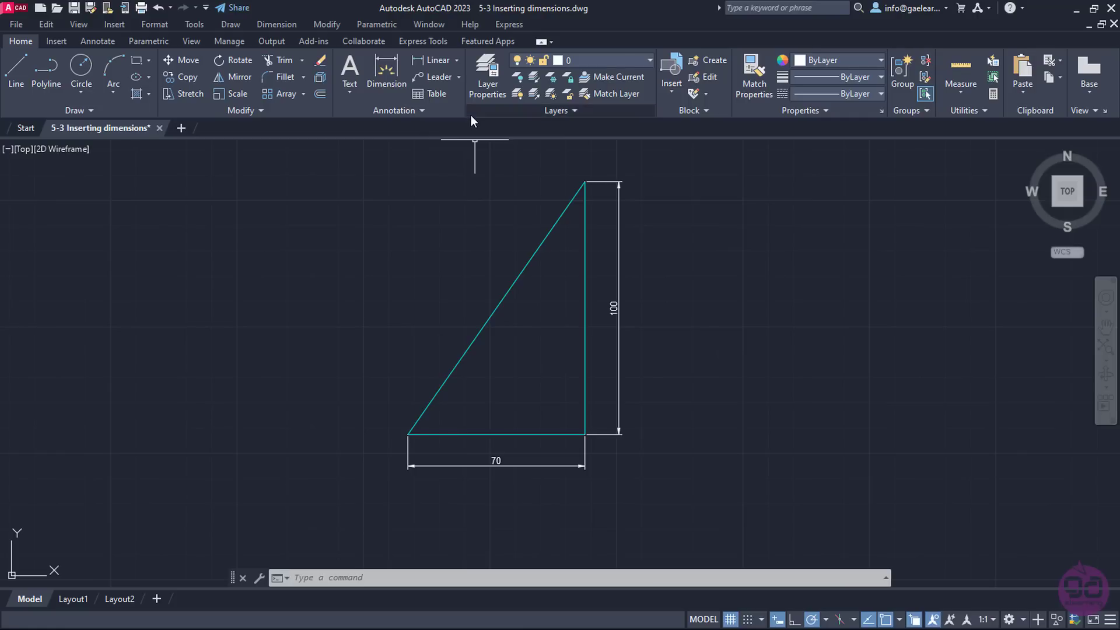
Add an aligned 122.07 dimension from top vertex to lower-left corner, outside the hypotenuse
click(458, 60)
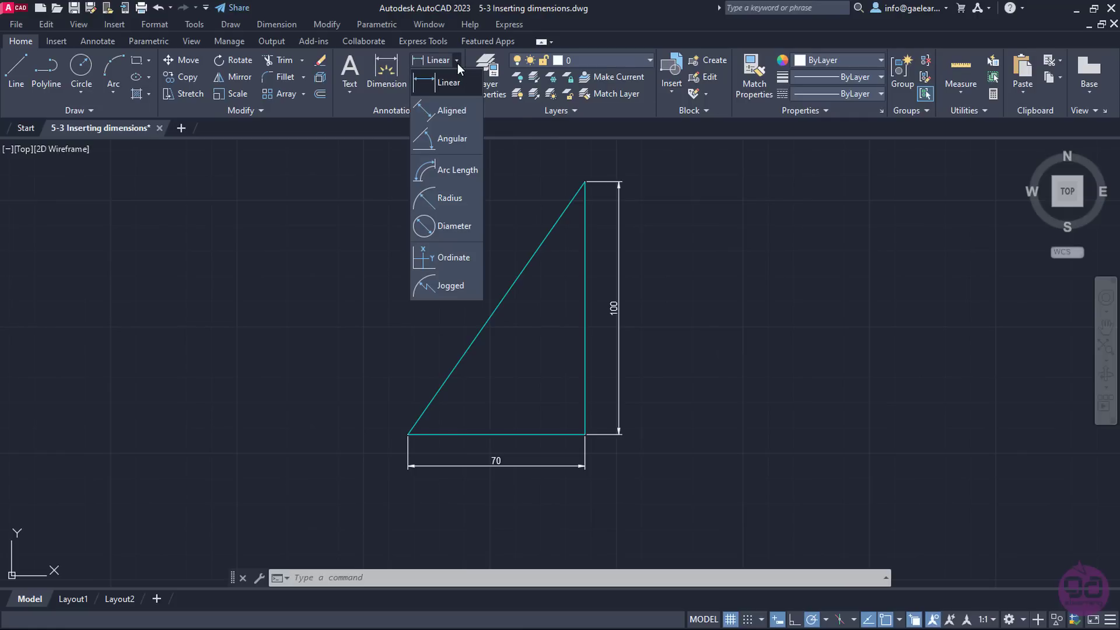
click(455, 114)
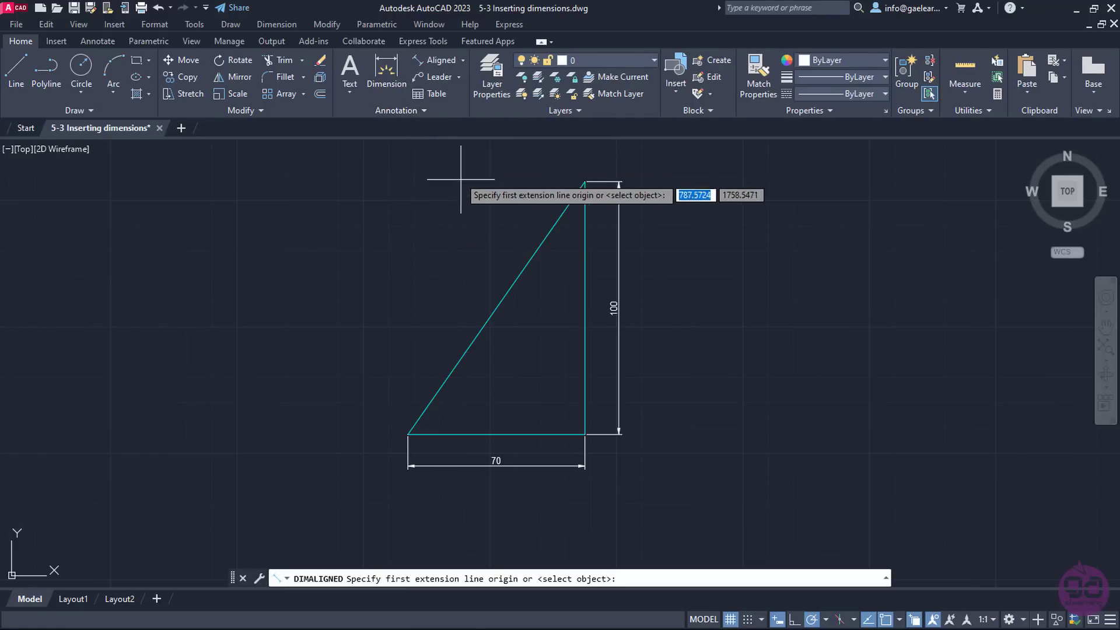
click(586, 181)
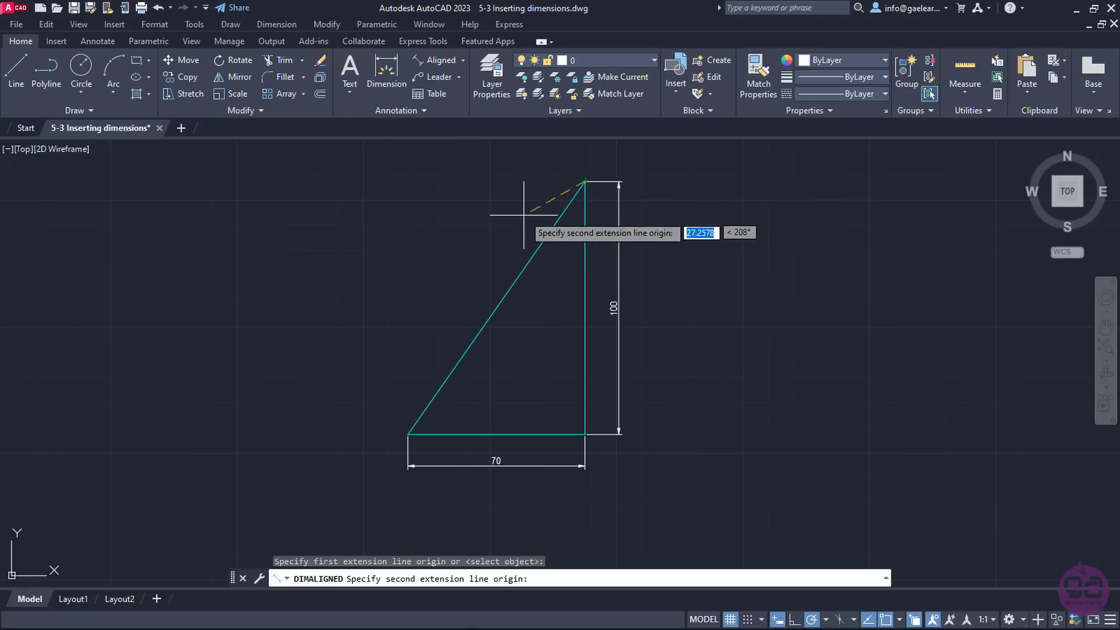
click(409, 434)
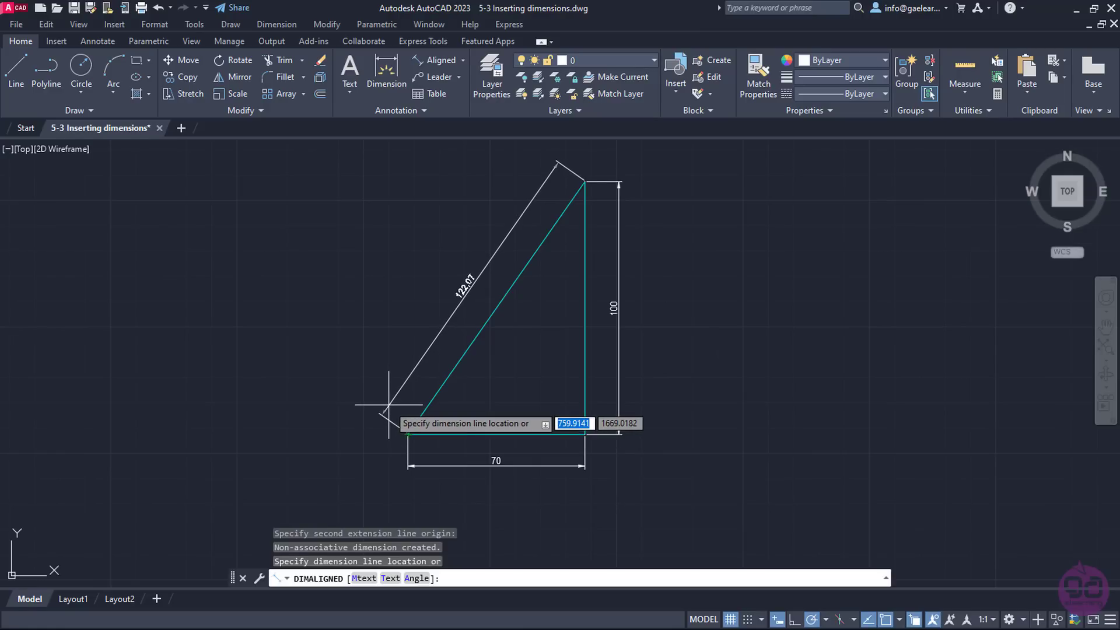
click(388, 403)
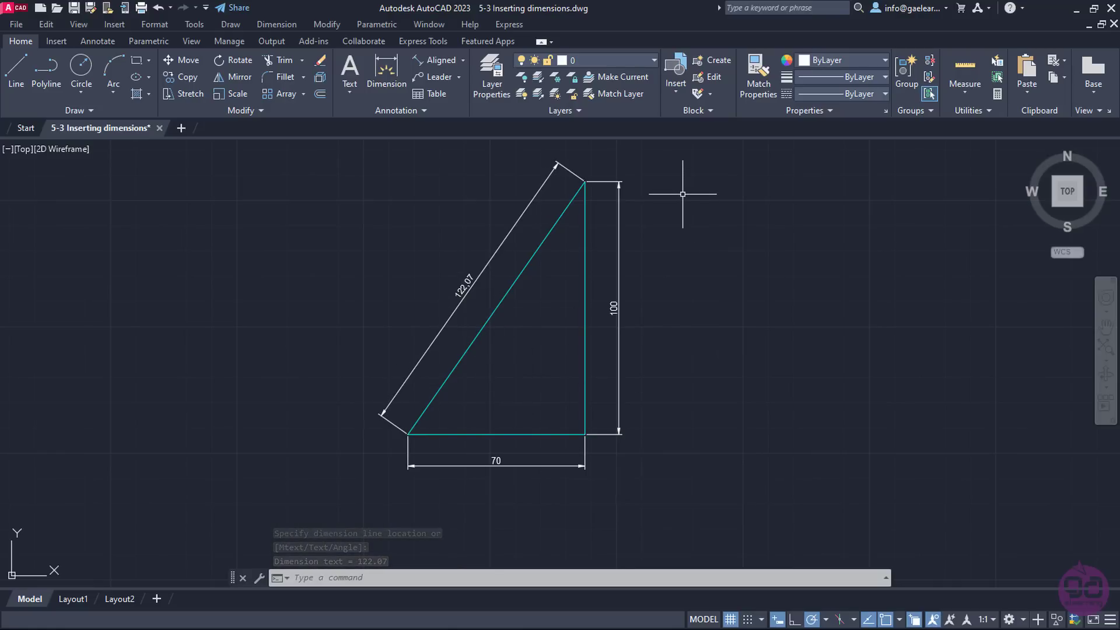
Add a 35° angular dimension between the vertical side and hypotenuse at the top corner
click(462, 60)
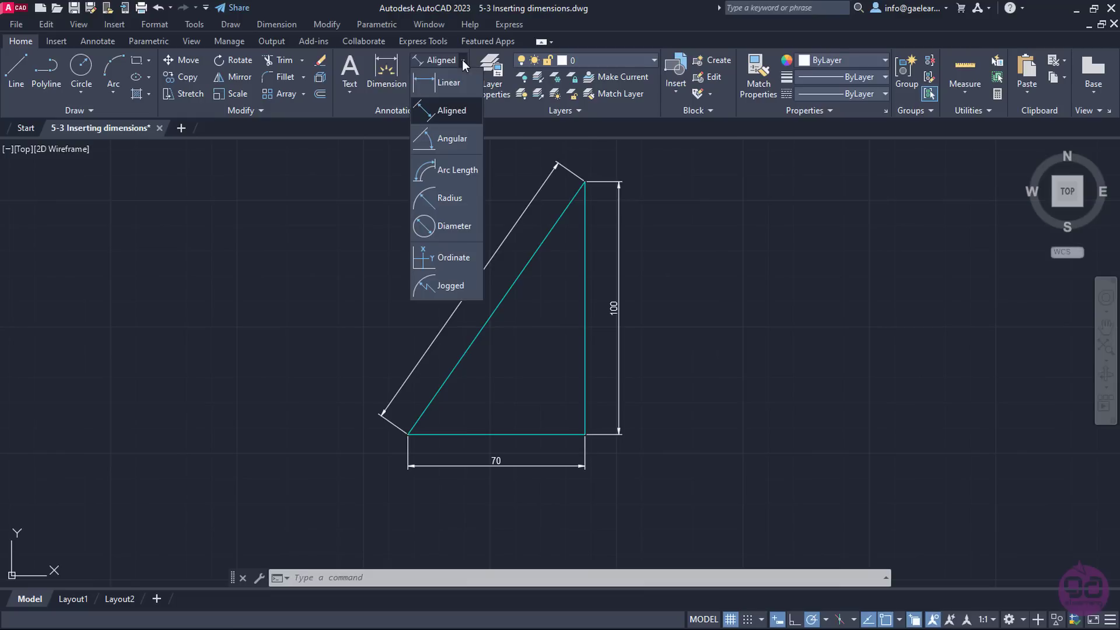
click(452, 145)
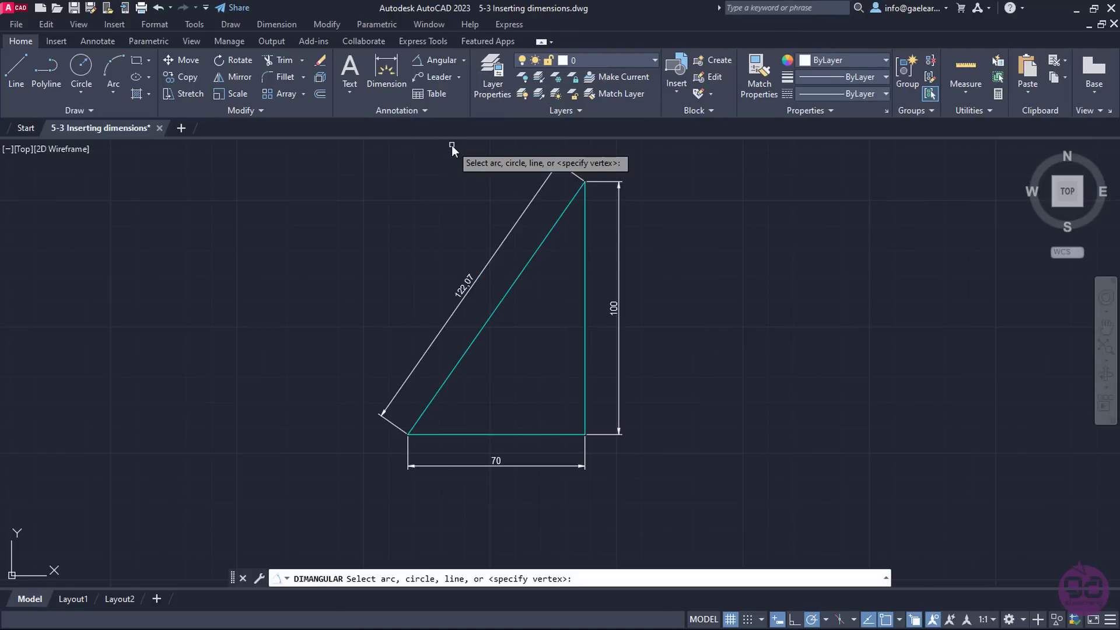
click(586, 238)
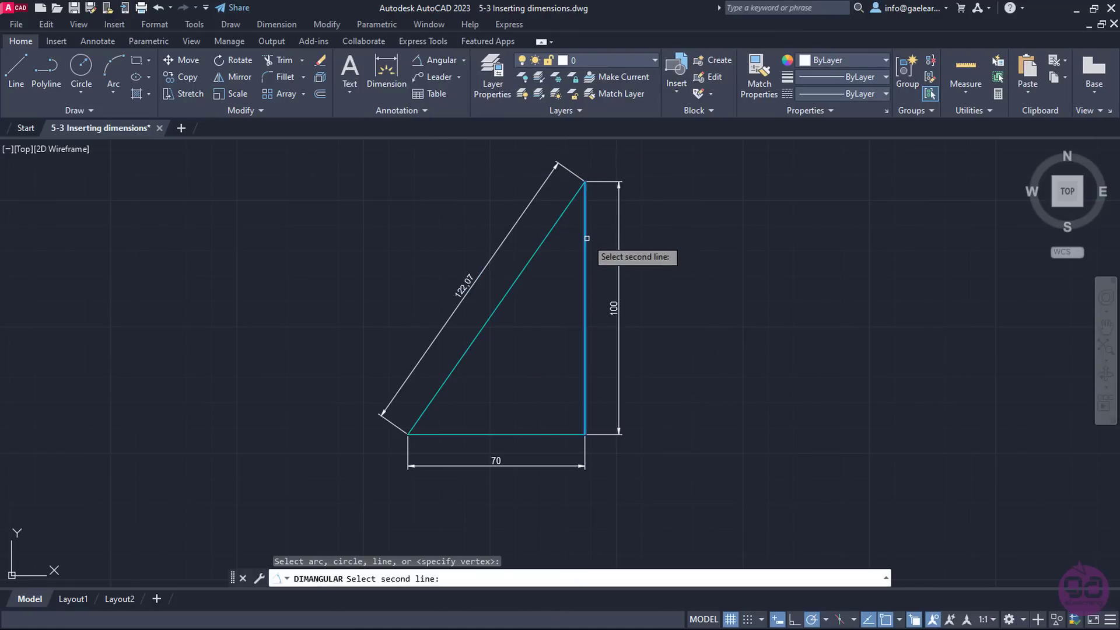
click(549, 233)
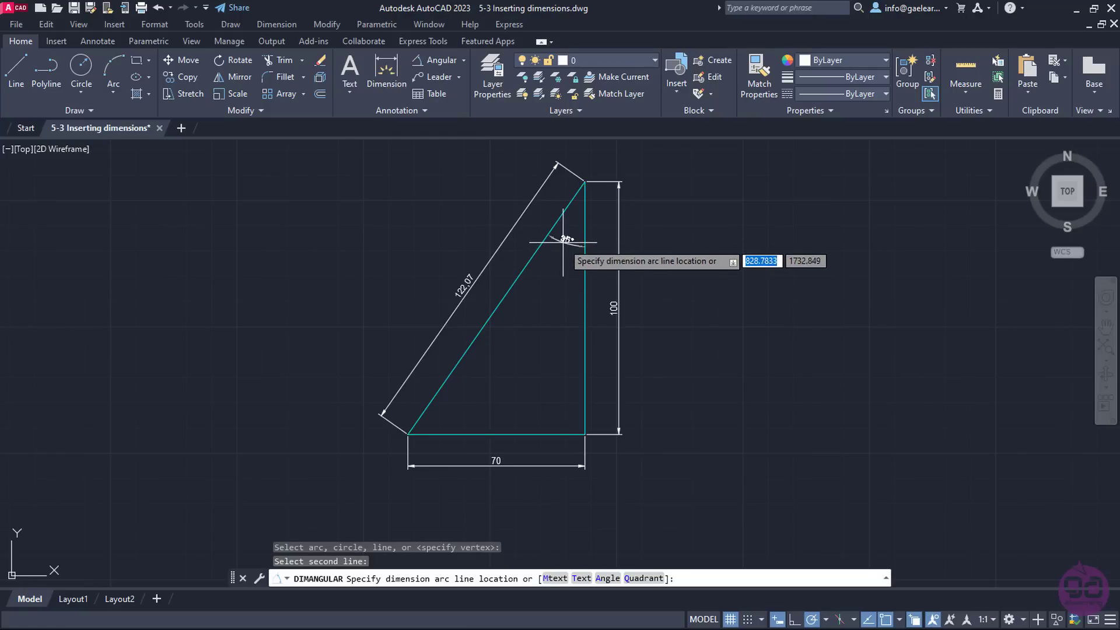
click(562, 239)
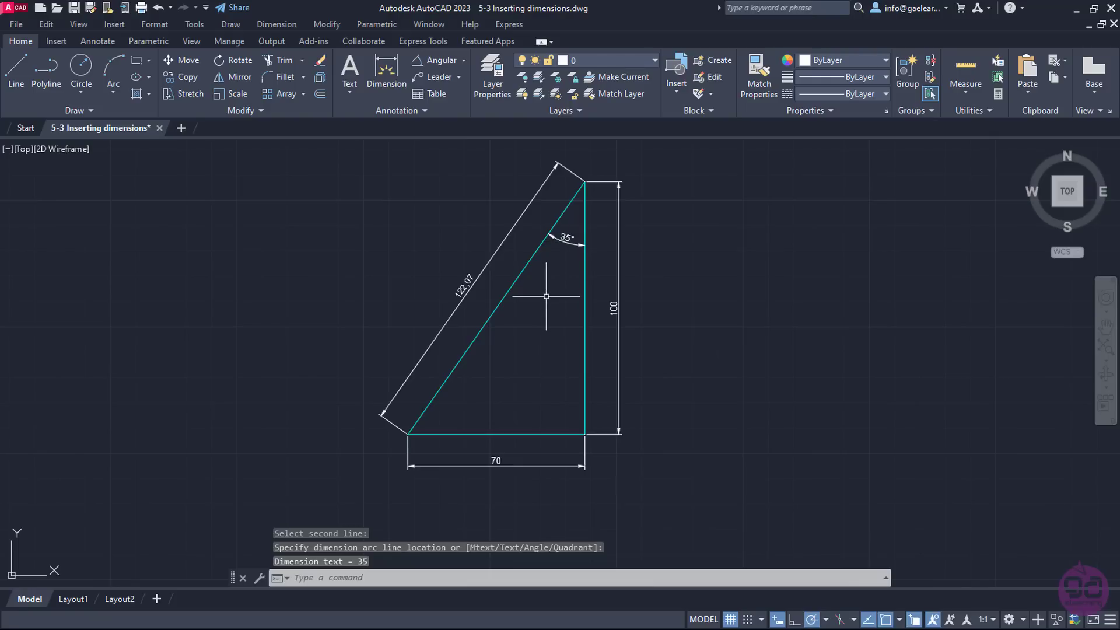
Add a 55° angular dimension between the base and hypotenuse at the lower-left corner
key(Return)
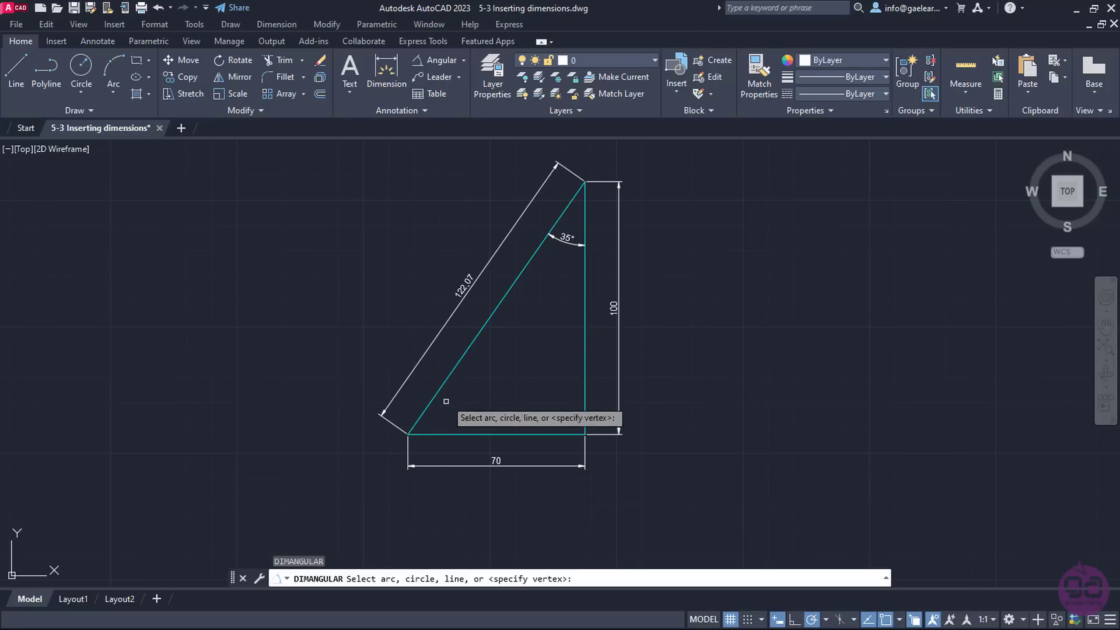
click(445, 433)
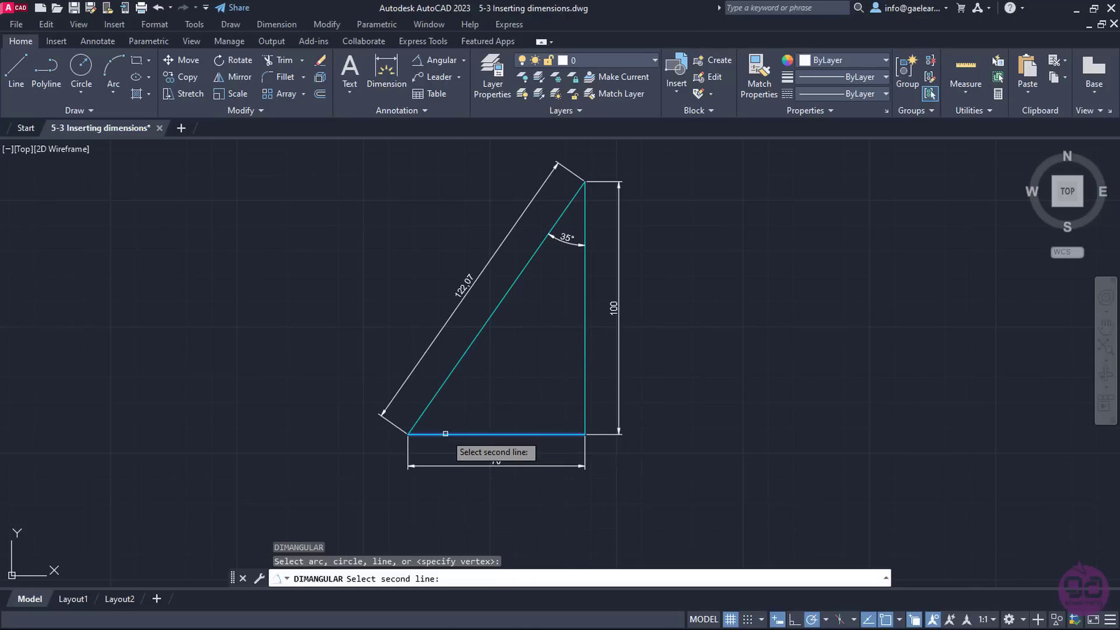
click(434, 397)
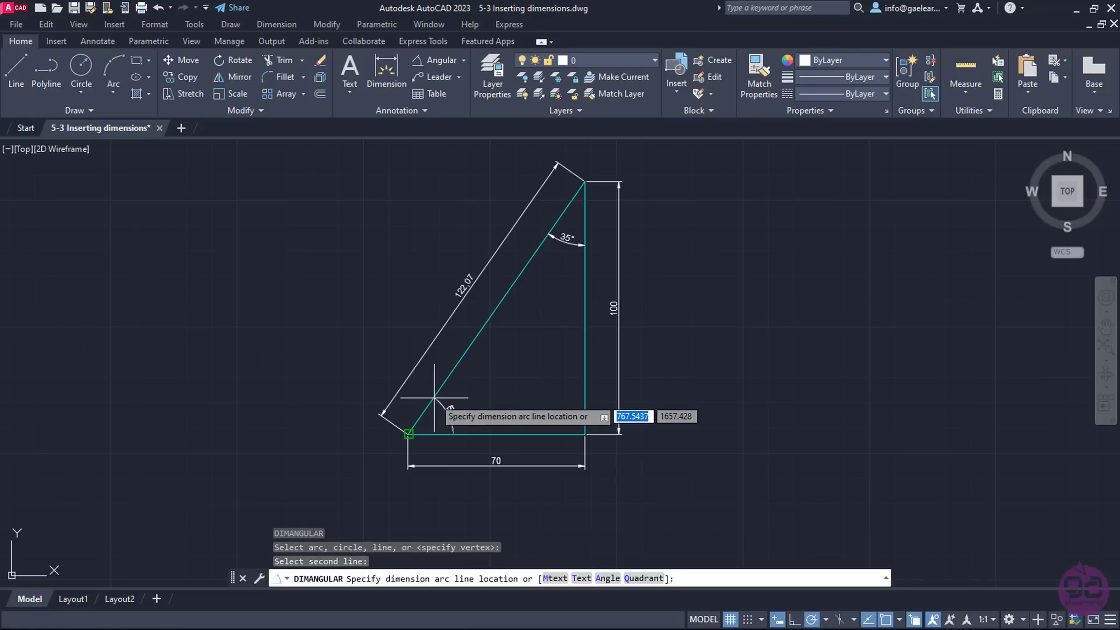
click(456, 421)
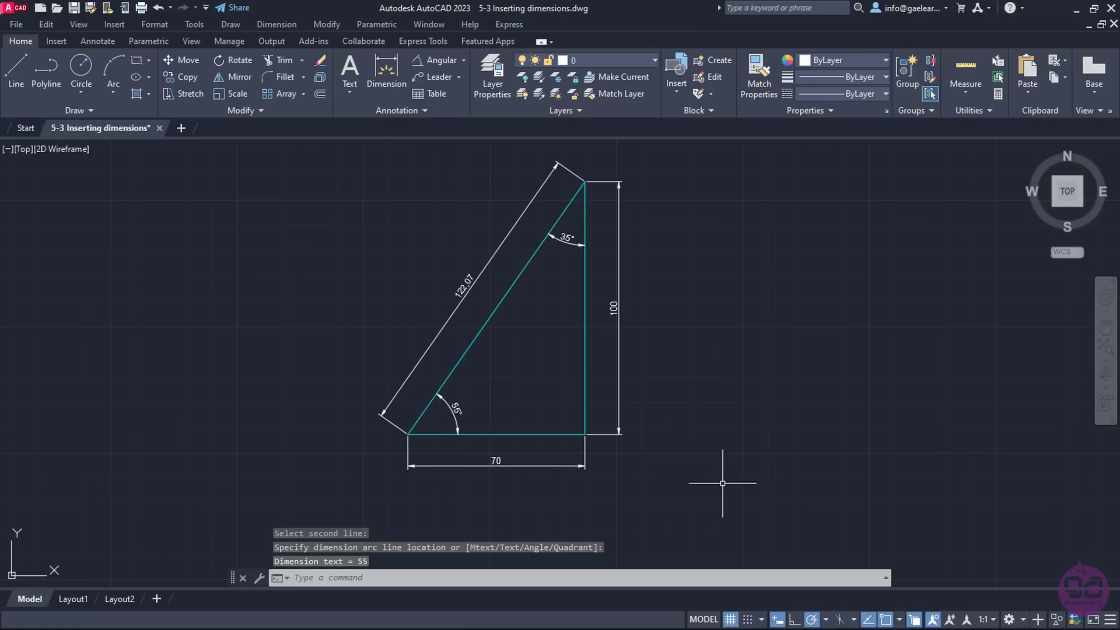
middle_drag(716, 508, 715, 183)
mouse_move(750, 450)
middle_down()
mouse_move(709, 207)
mouse_move(730, 263)
middle_up()
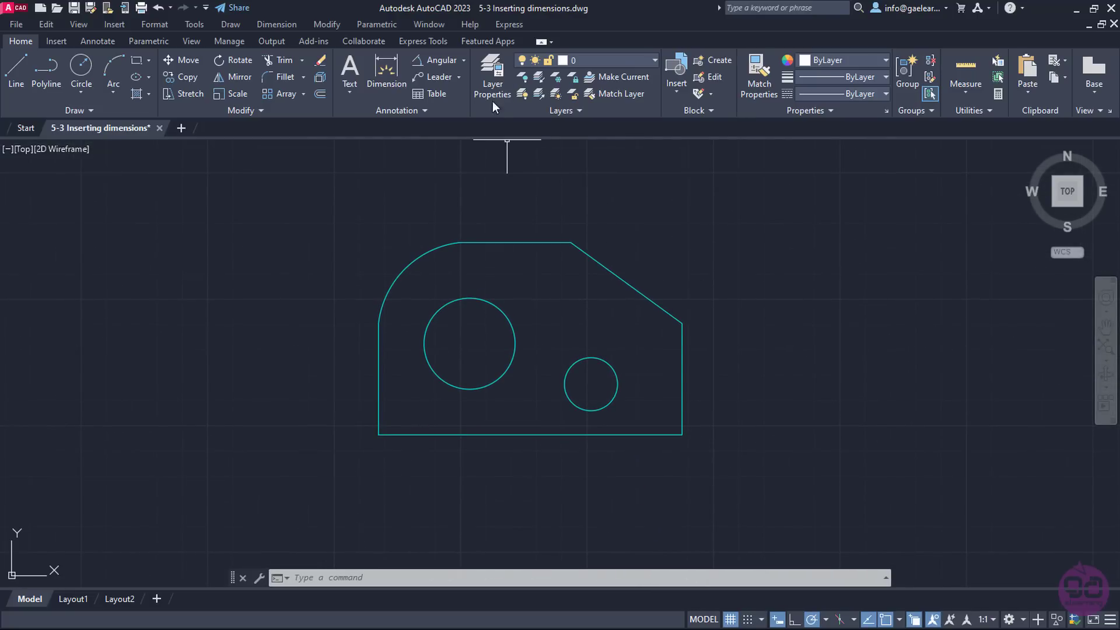
Dimension the plate's rounded upper-left corner with a 48.81 arc length, placed outside the arc
click(464, 61)
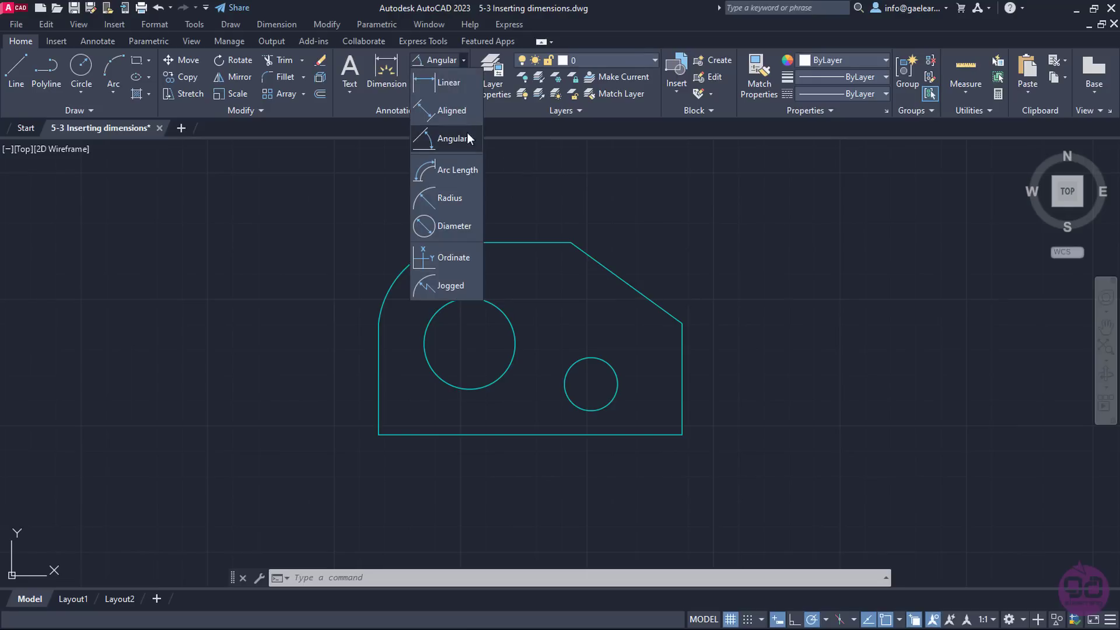
click(469, 175)
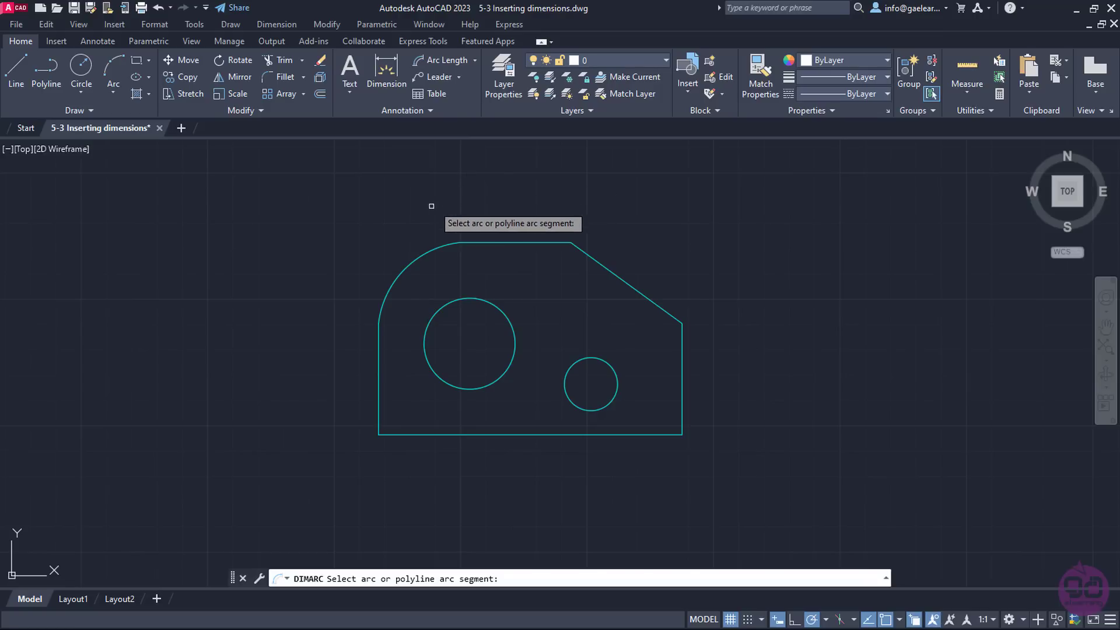
click(413, 261)
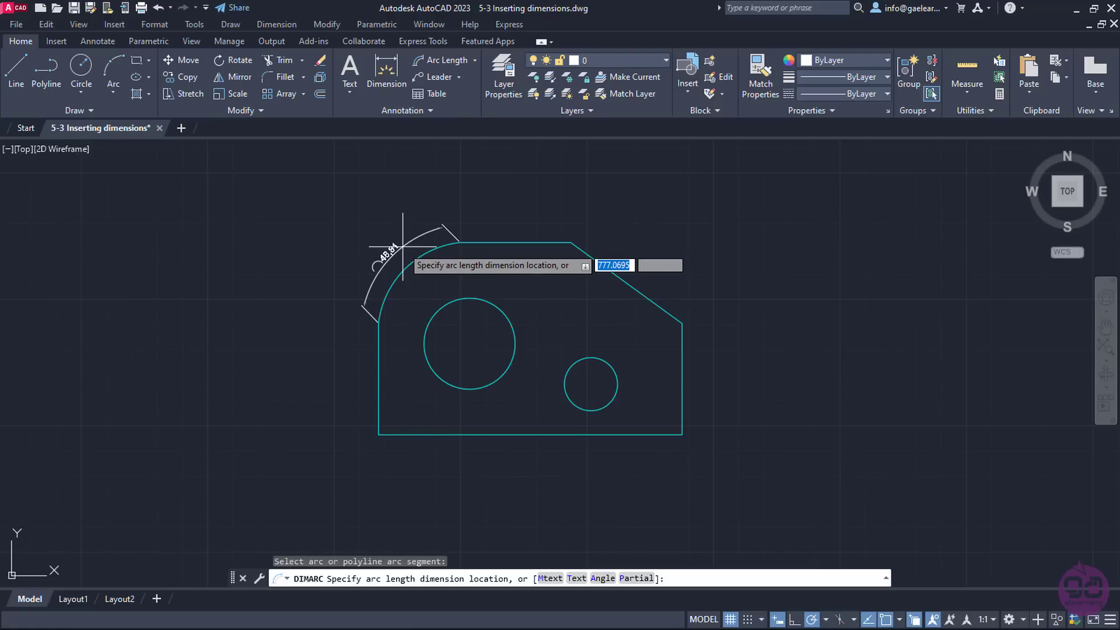
click(402, 246)
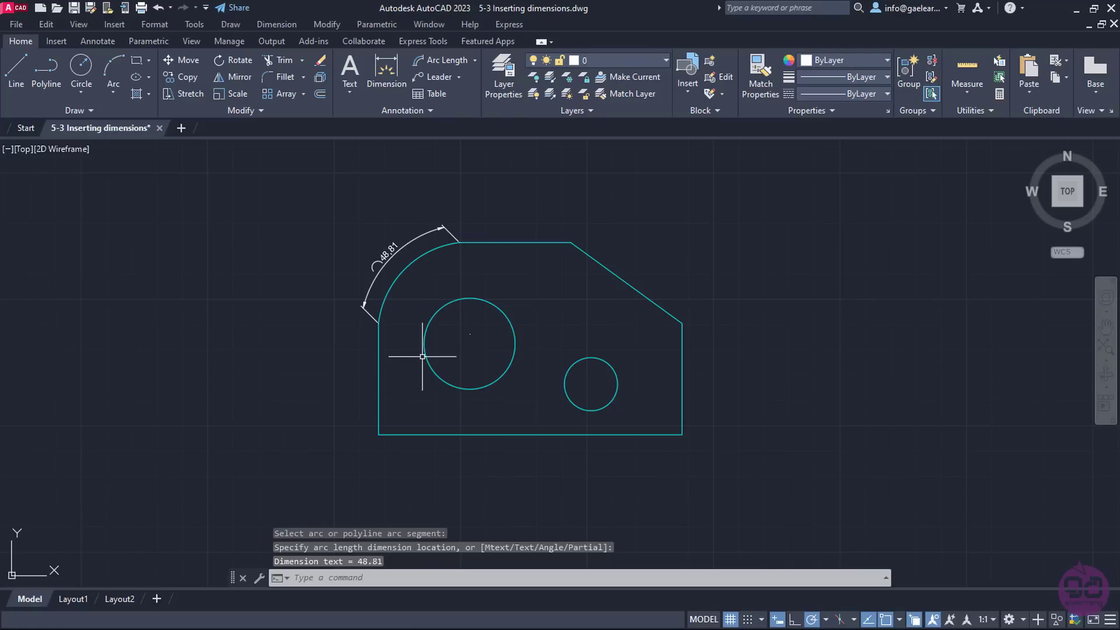
click(476, 61)
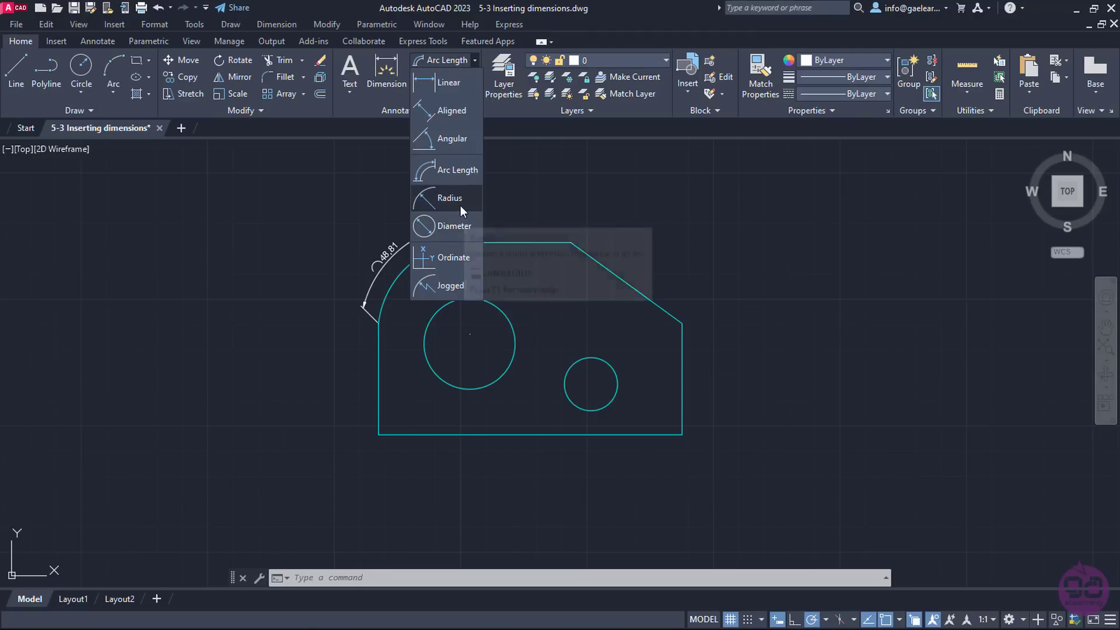
Add an R18 radius dimension to the plate's large circle, placed inside it
click(460, 205)
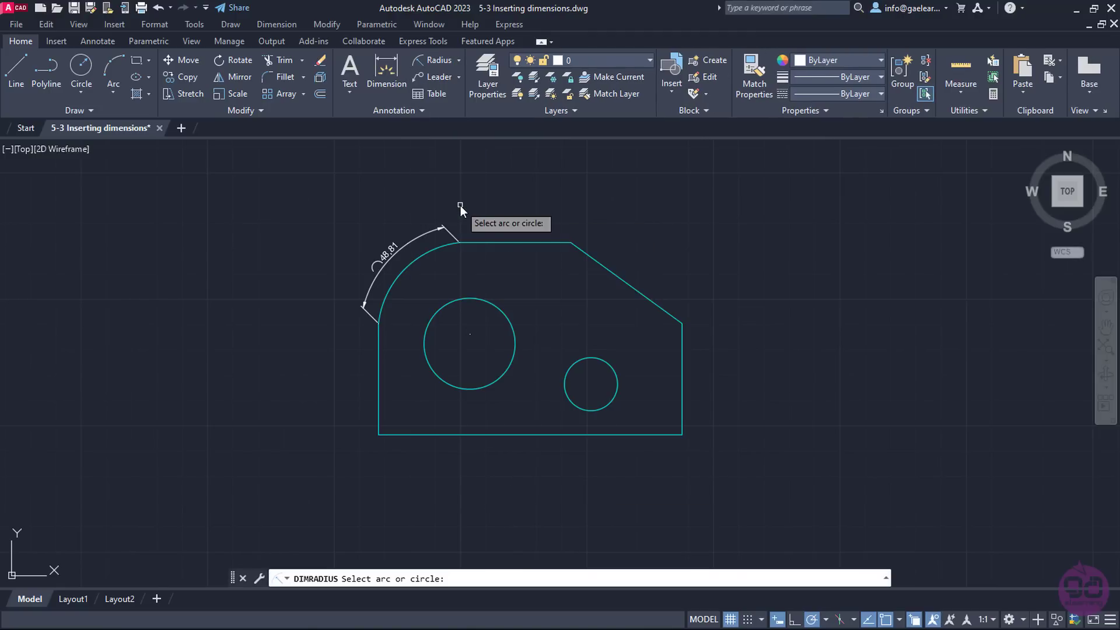
click(480, 298)
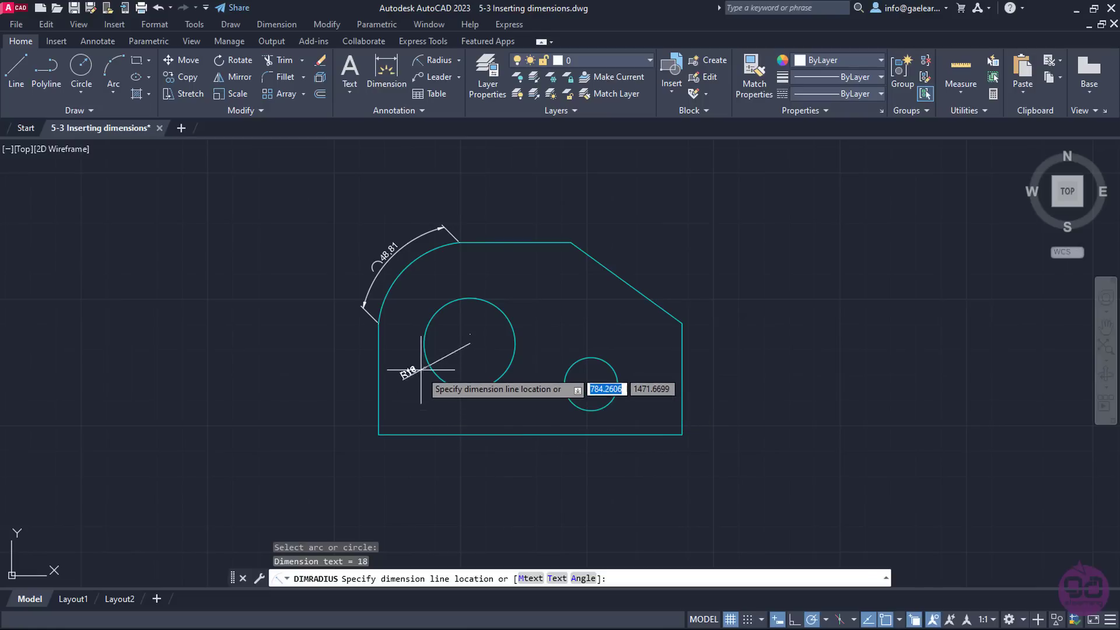
click(480, 337)
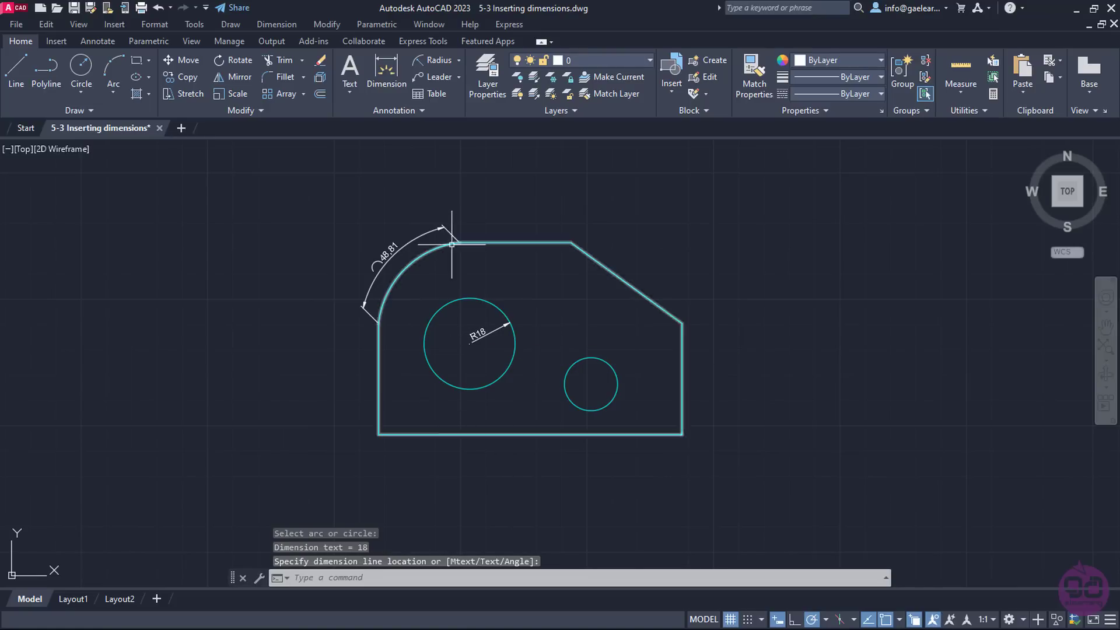
click(458, 63)
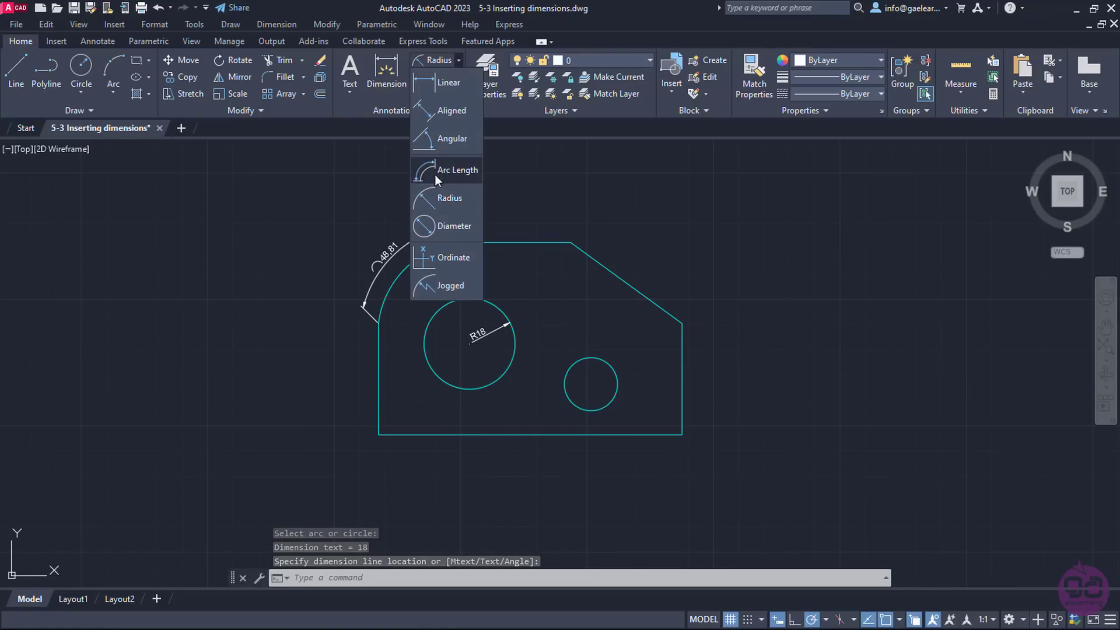
Add a Ø21 diameter dimension to the small circle, placed to its right
click(449, 226)
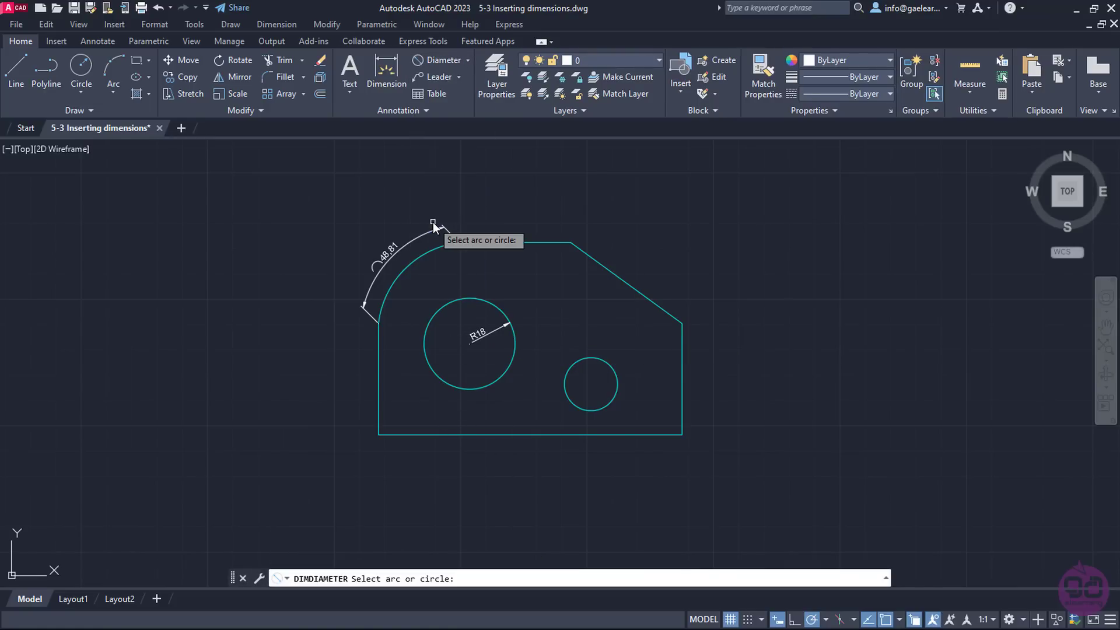
click(590, 357)
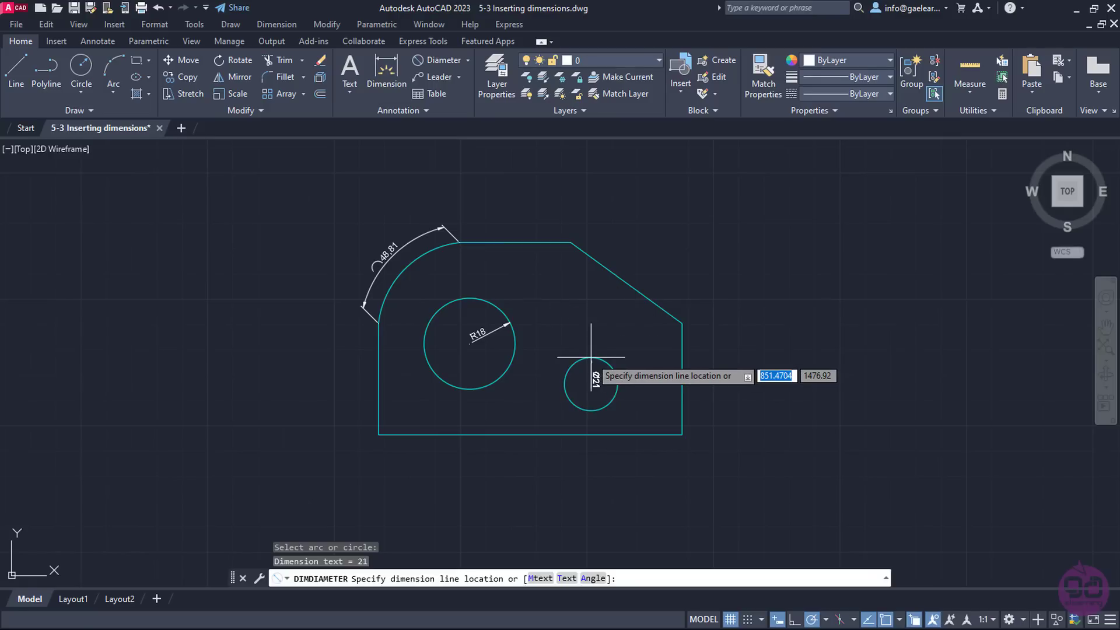
click(630, 363)
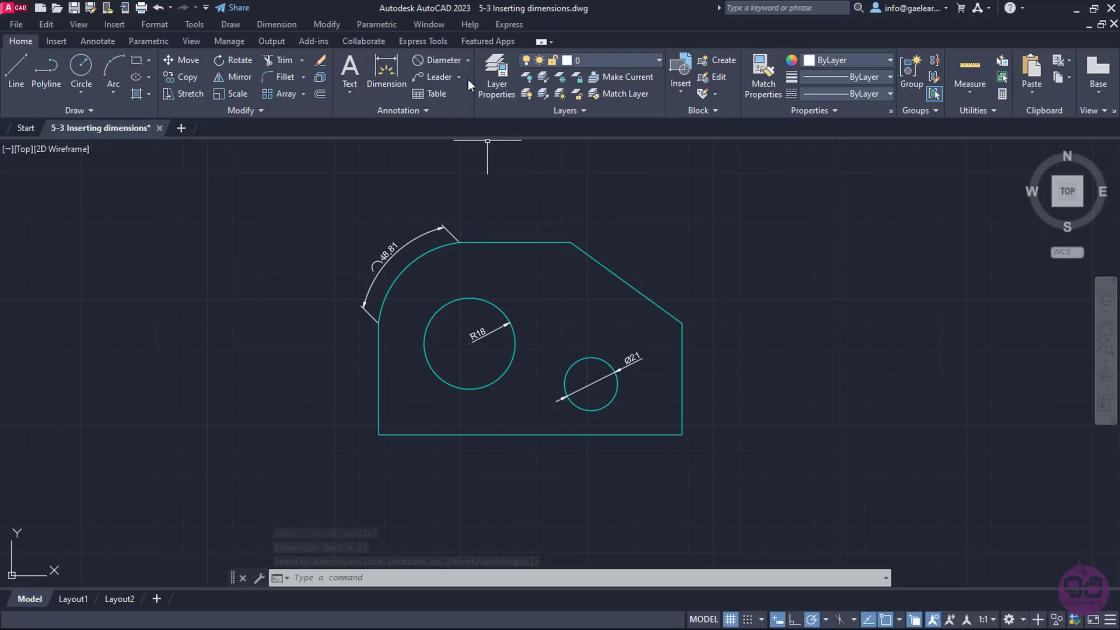
Dimension between both chamfer corners: horizontal 44 above, vertical 32 to the right
click(468, 62)
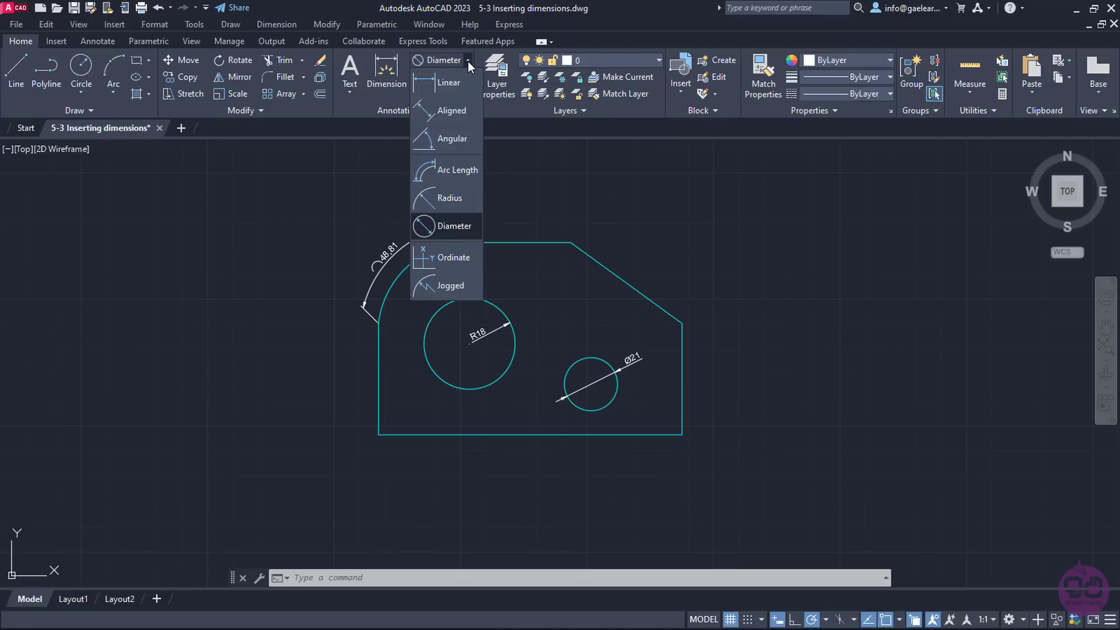
click(447, 85)
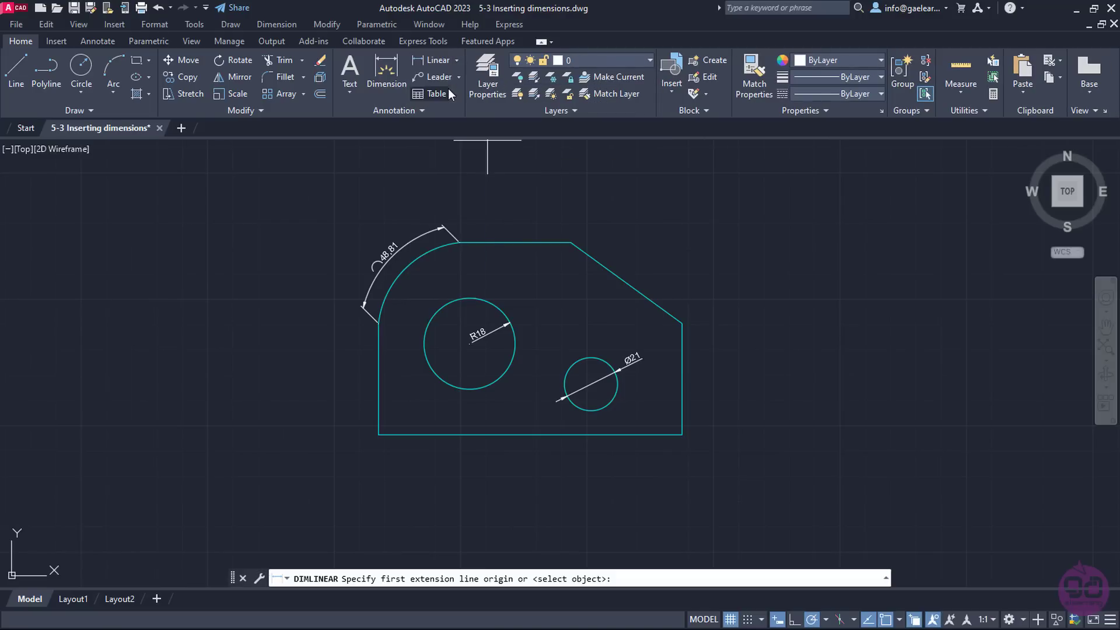
click(571, 242)
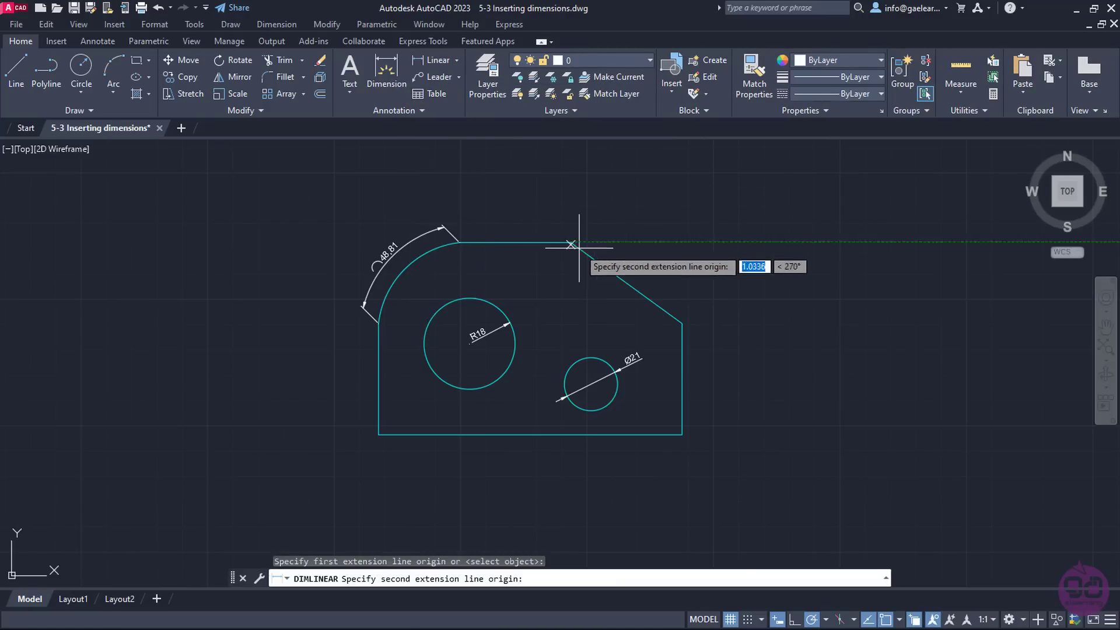
click(681, 322)
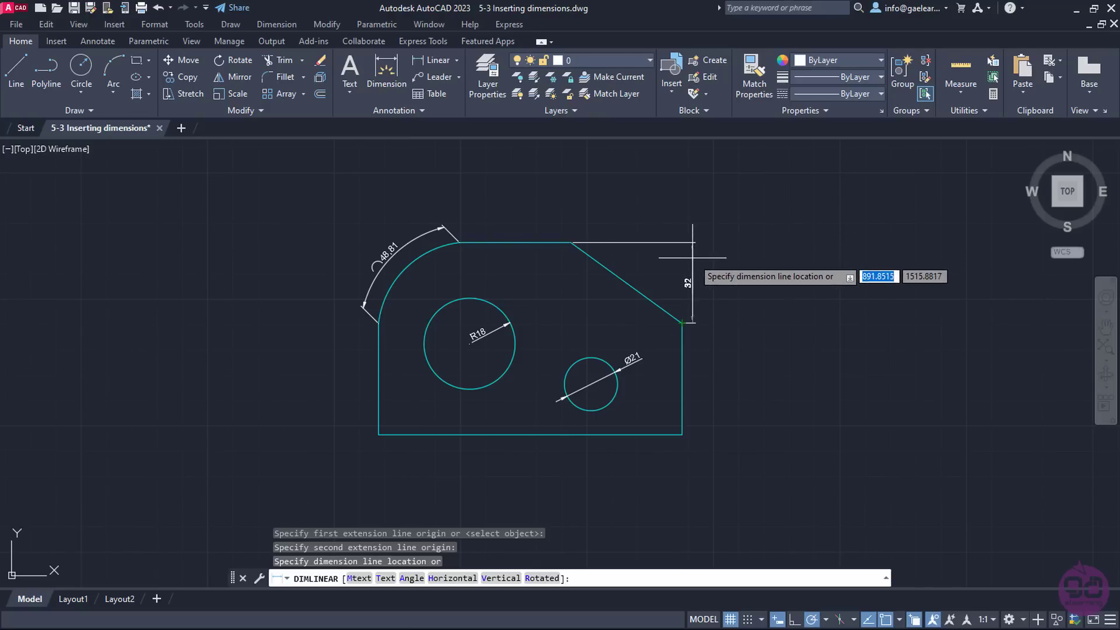
click(657, 222)
key(Return)
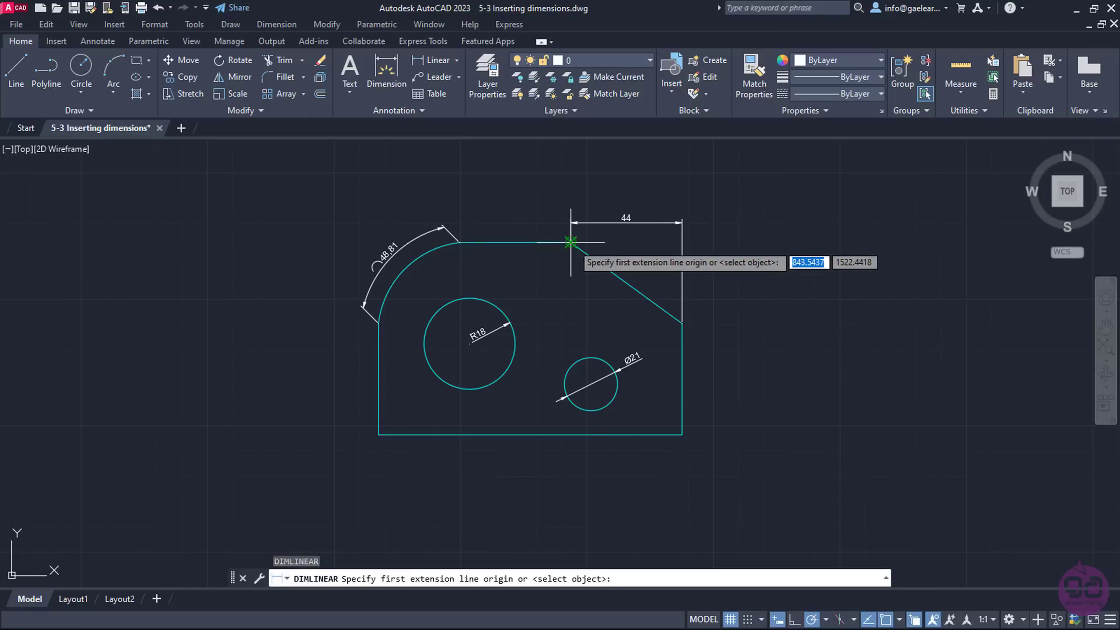
click(570, 242)
click(682, 322)
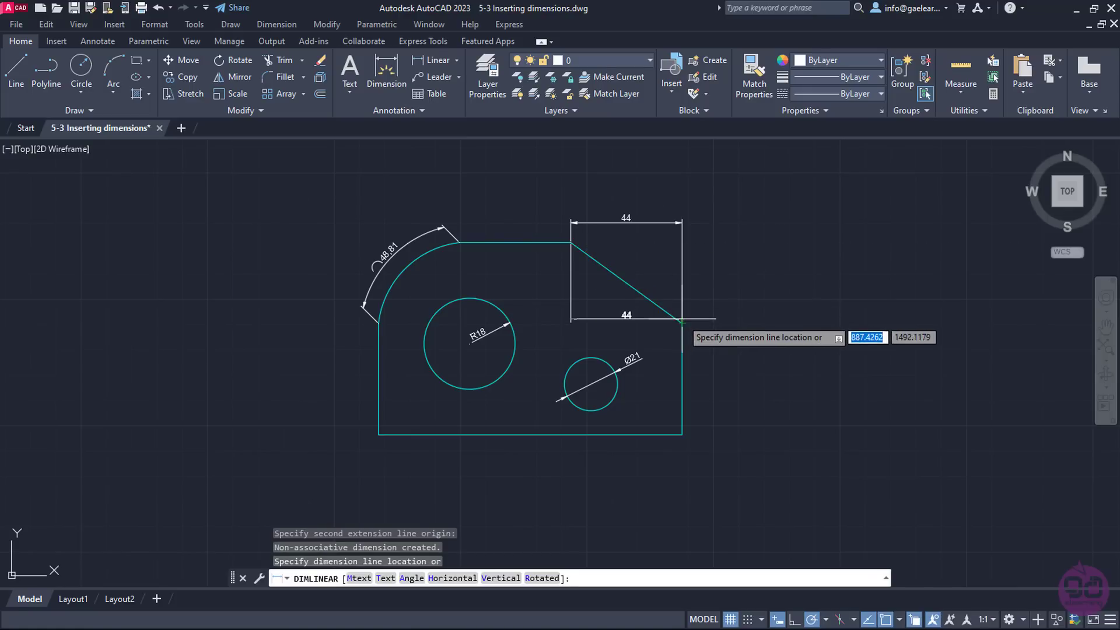
click(710, 304)
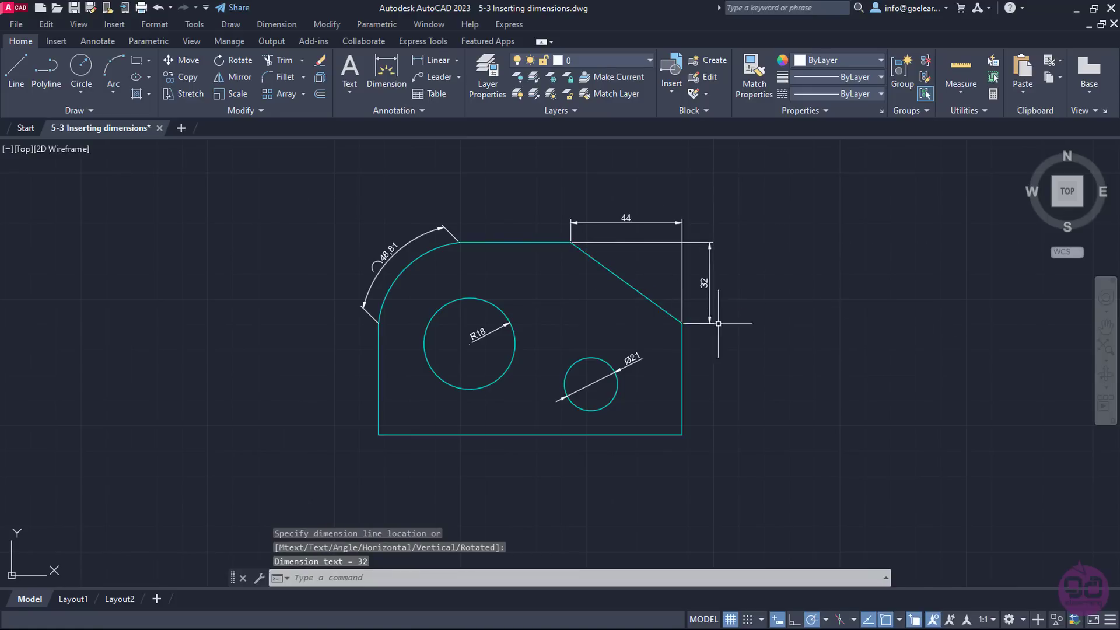
Add ordinate dimensions at the point marker: 823.66 leader upward and 1356,17 leader rightward
mouse_move(675, 437)
middle_down()
mouse_move(664, 267)
mouse_move(607, 317)
middle_up()
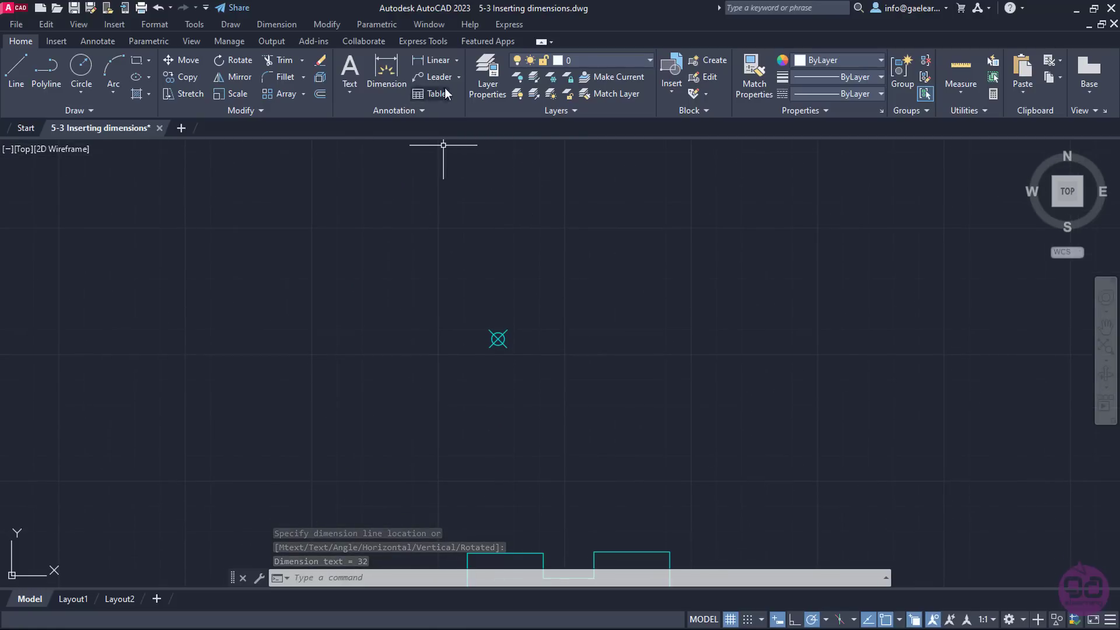
click(455, 60)
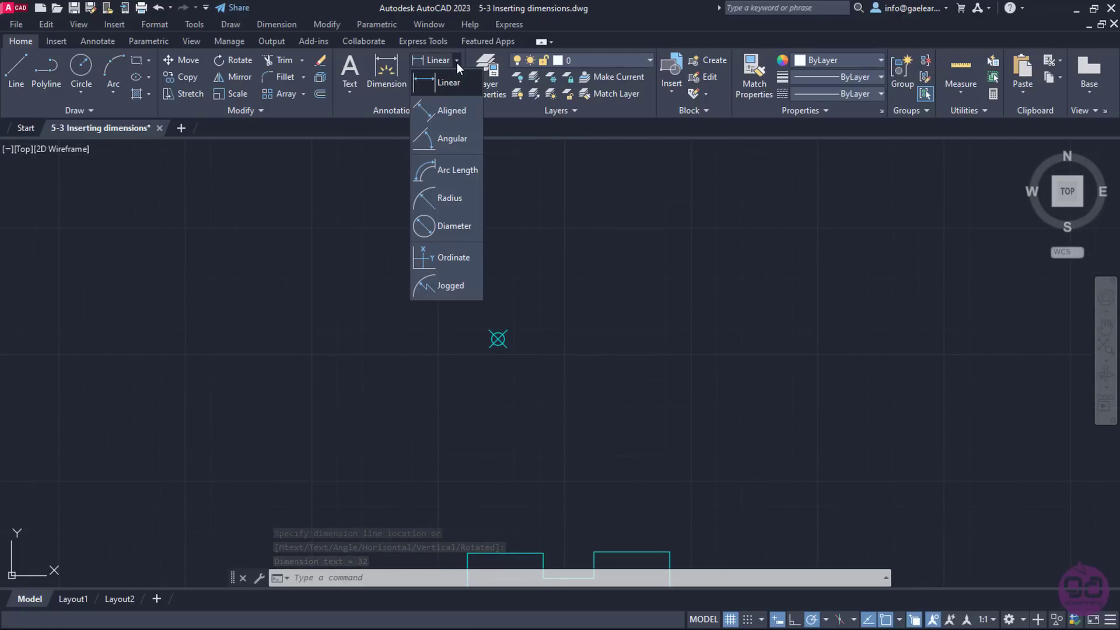
click(452, 251)
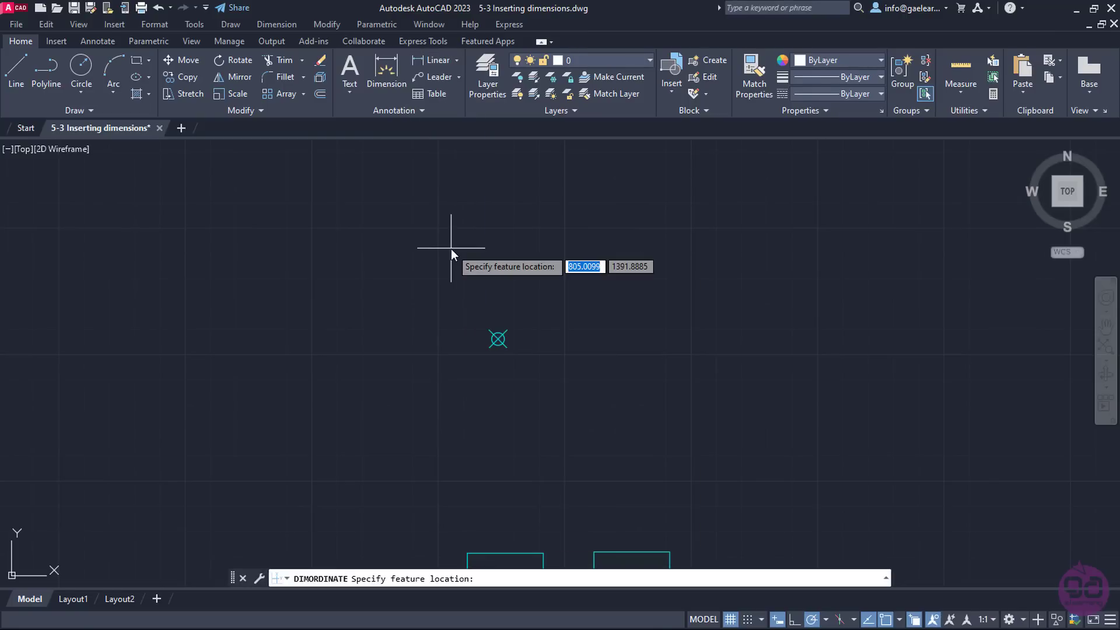
click(498, 338)
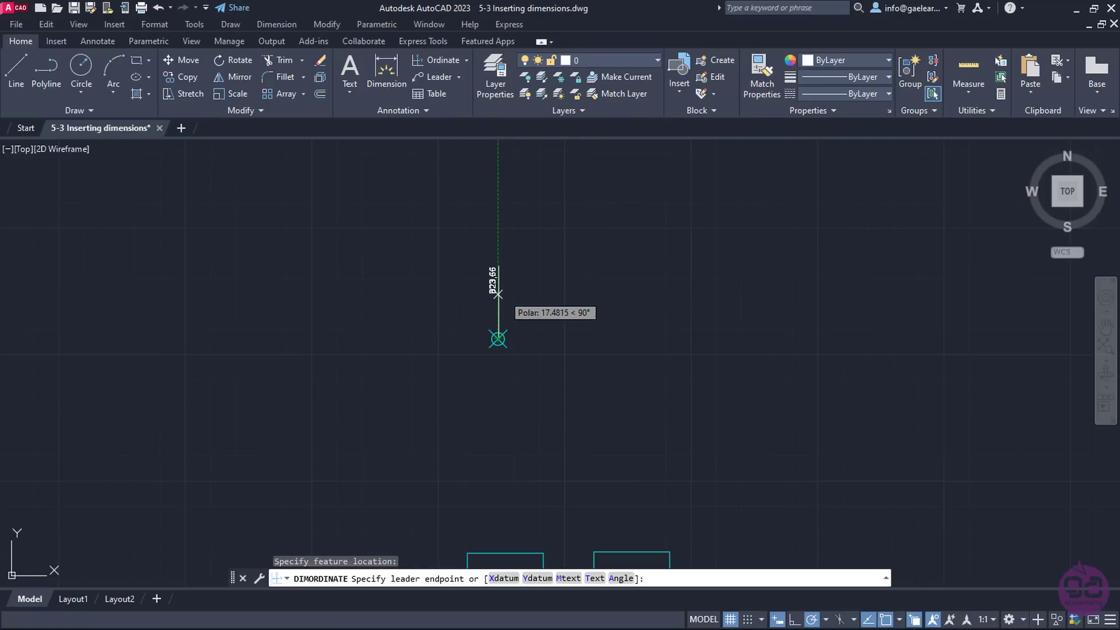
click(498, 294)
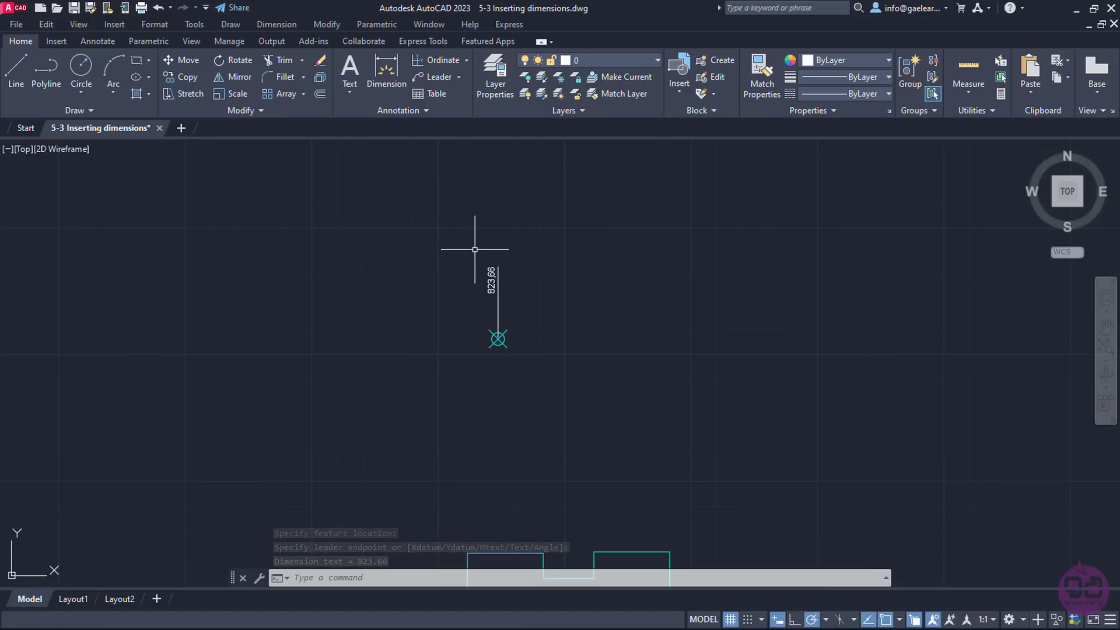
click(433, 62)
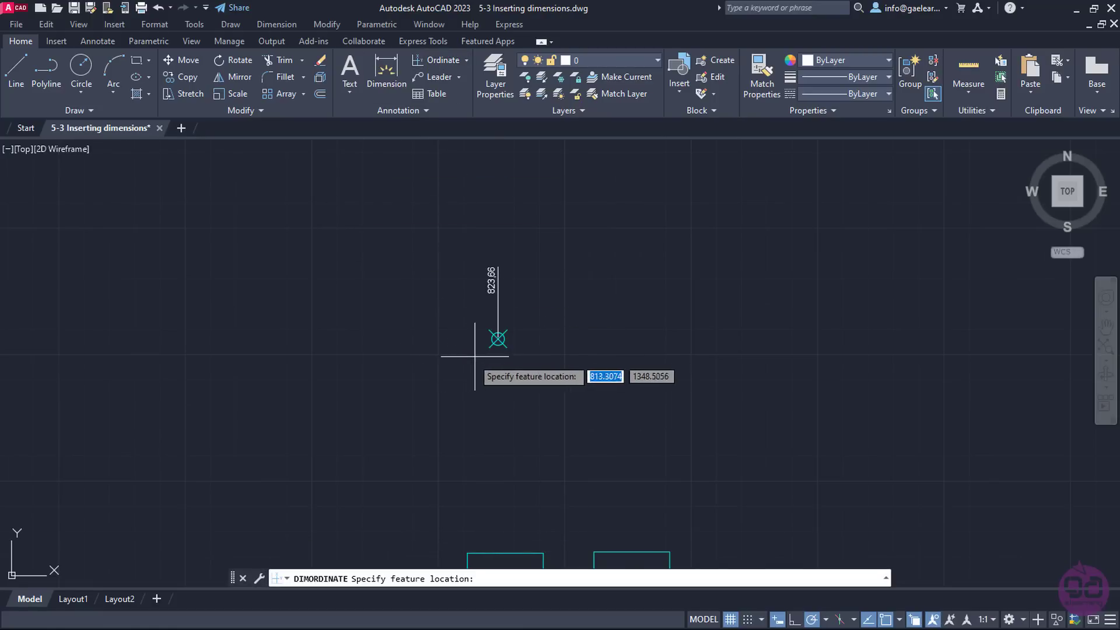
click(498, 338)
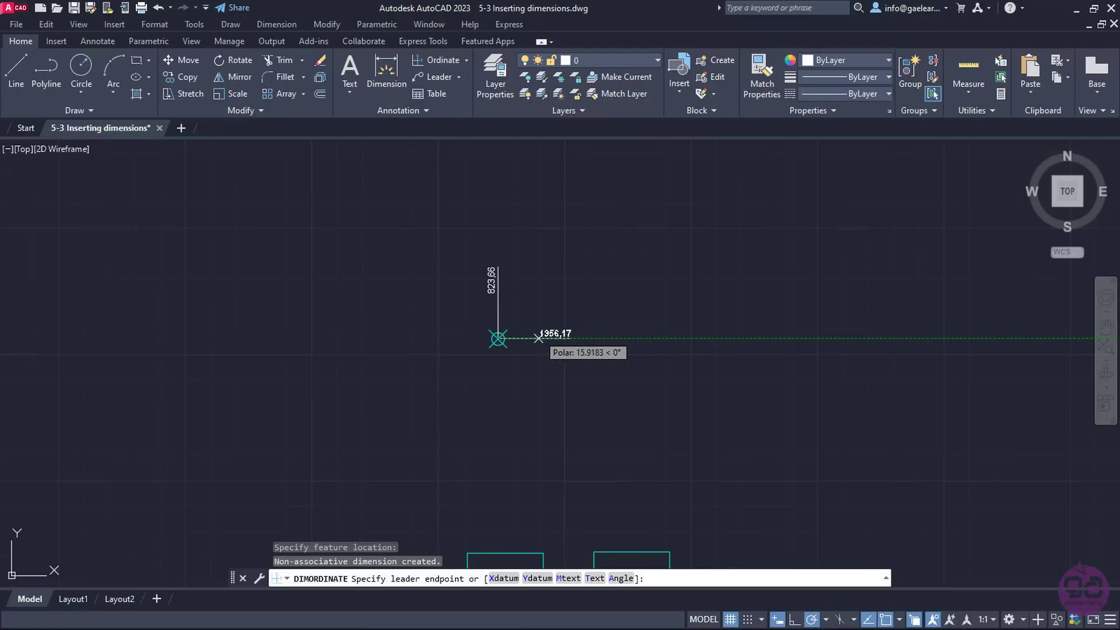
click(543, 338)
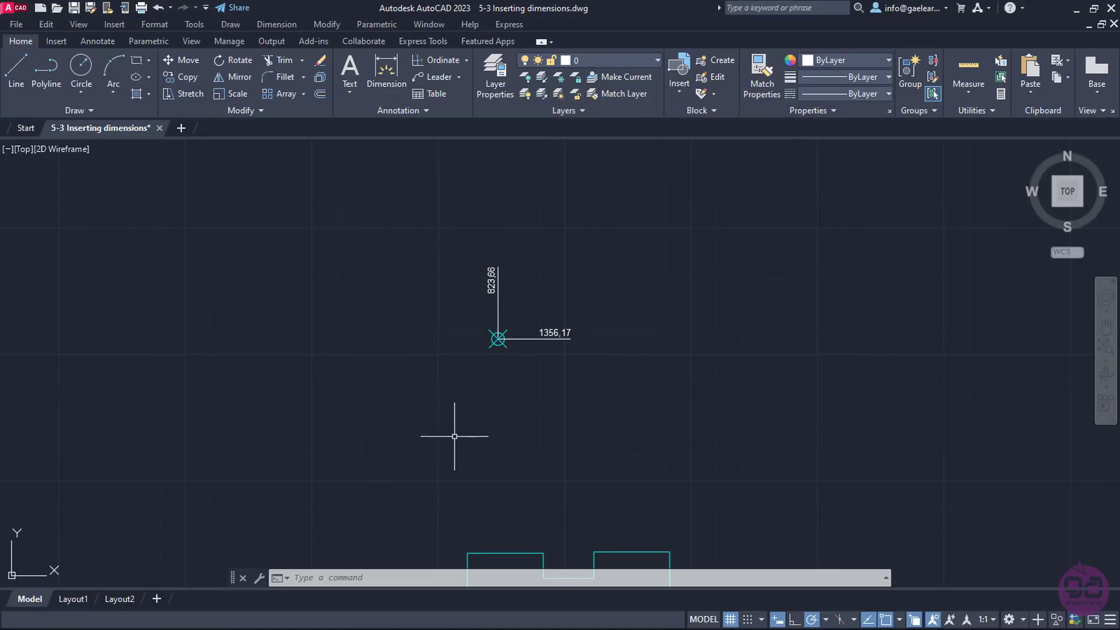
mouse_move(465, 452)
middle_down()
mouse_move(407, 237)
mouse_move(432, 168)
mouse_move(449, 167)
middle_up()
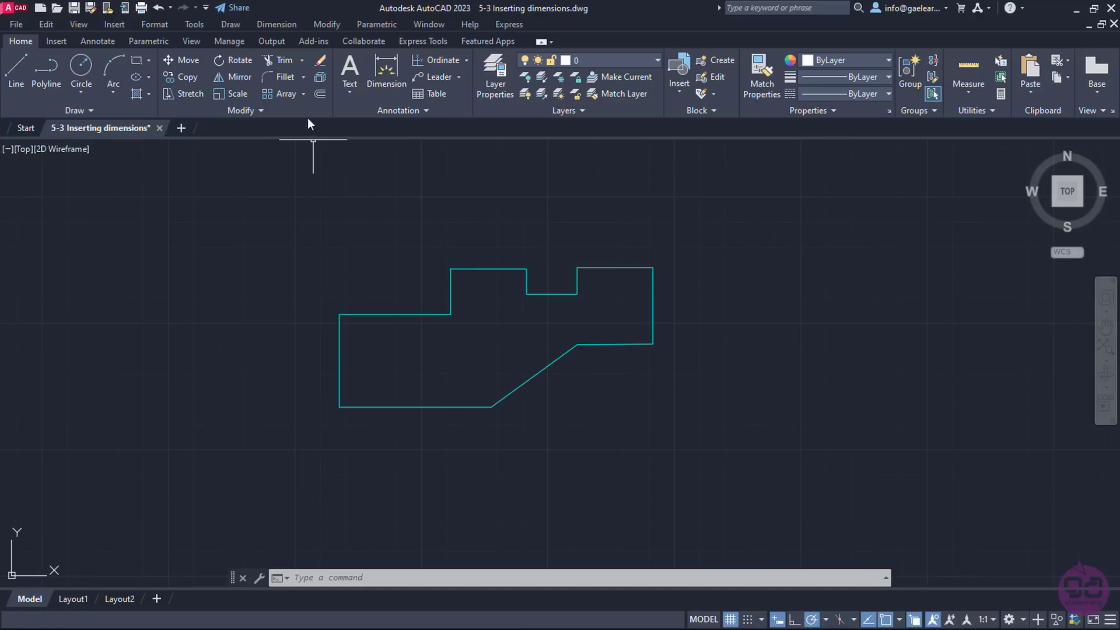
Start a linear dimension from the expanded Dimensions panel on the Annotate tab
click(274, 24)
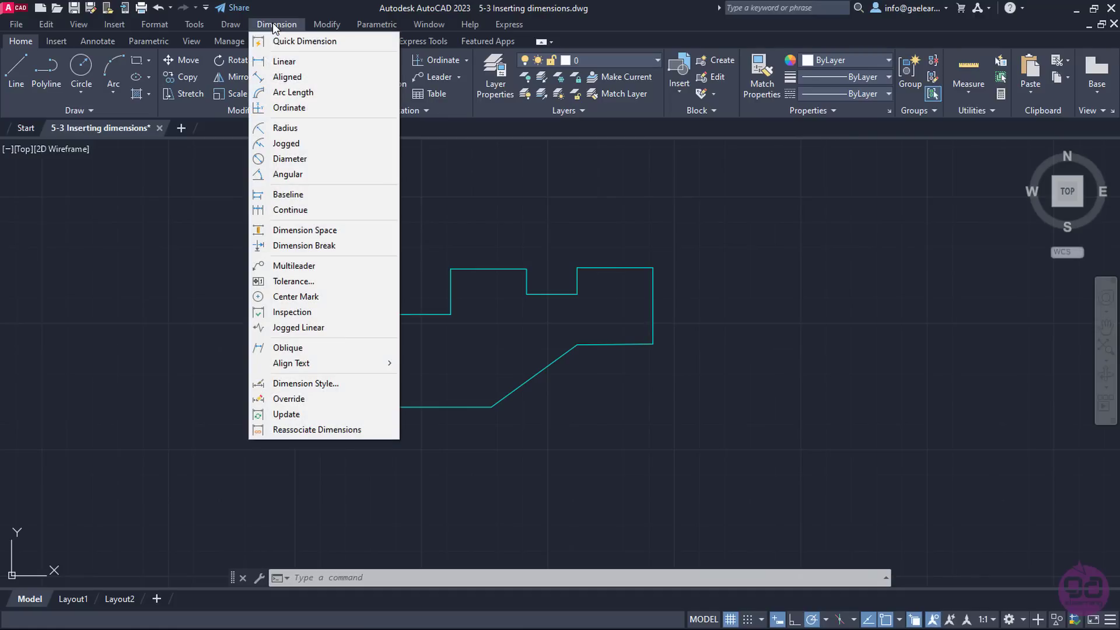
click(295, 210)
click(95, 41)
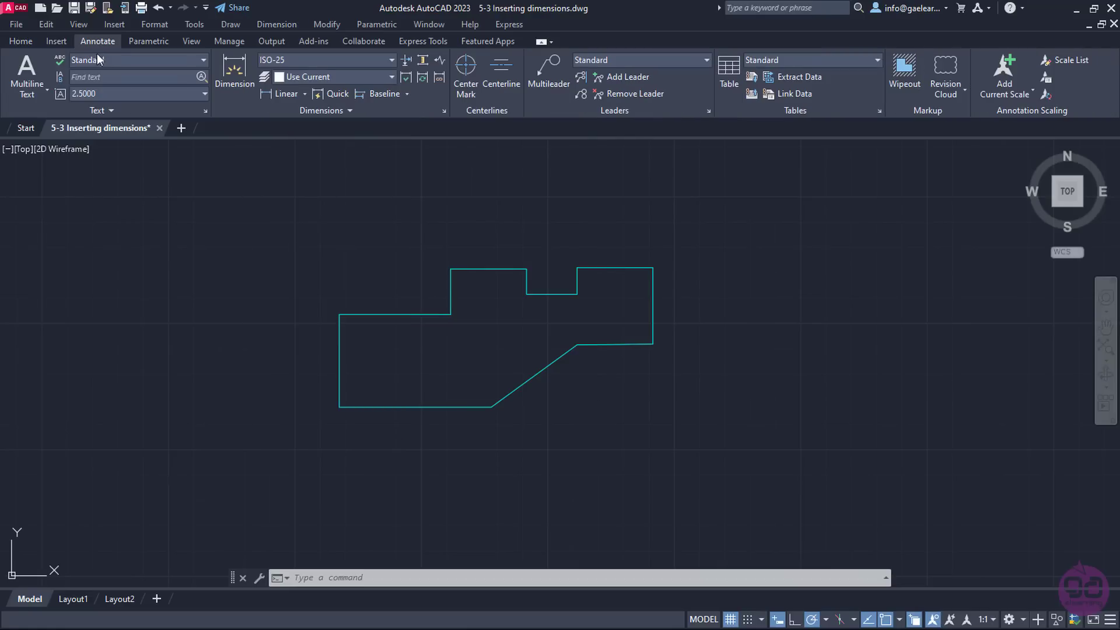
click(406, 94)
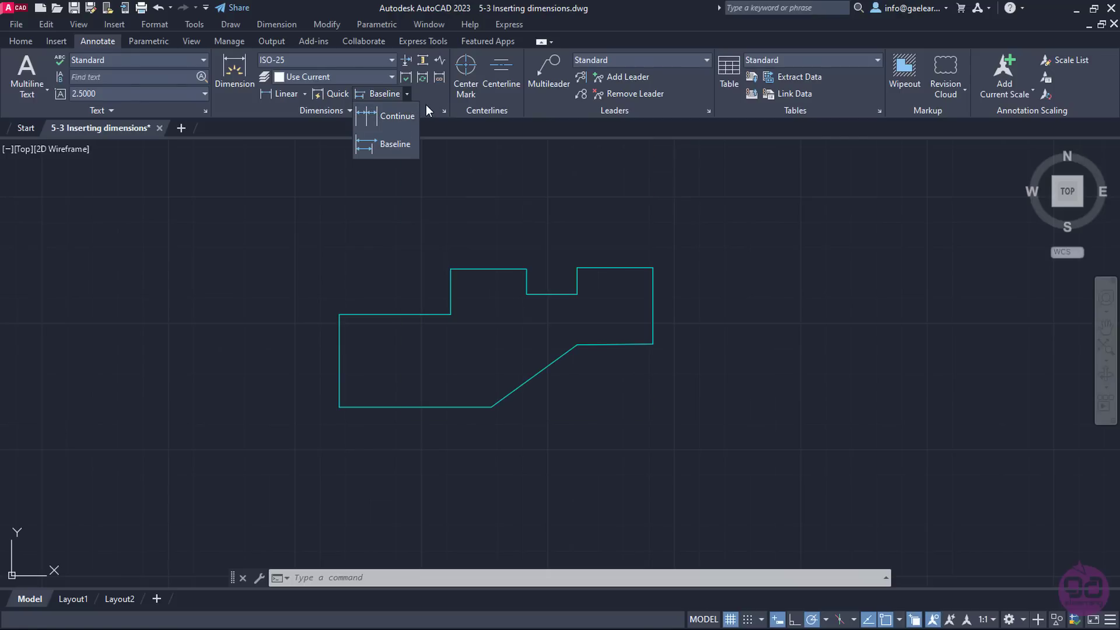
click(426, 105)
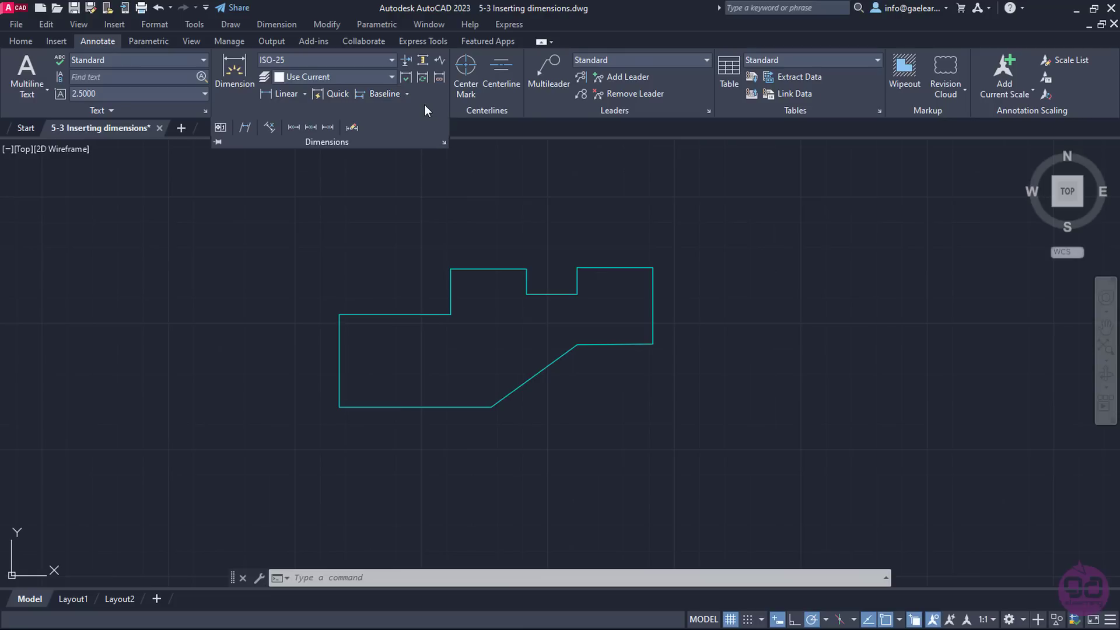
click(277, 96)
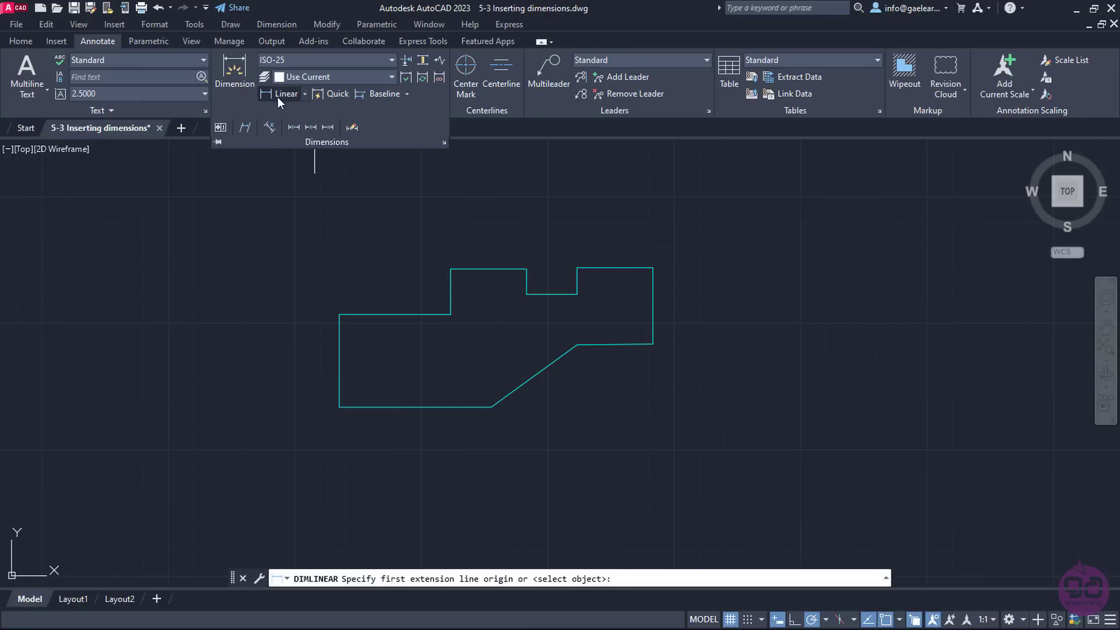
Place a 44 linear dimension above the upper-left step and start a Continue chain from it
click(339, 315)
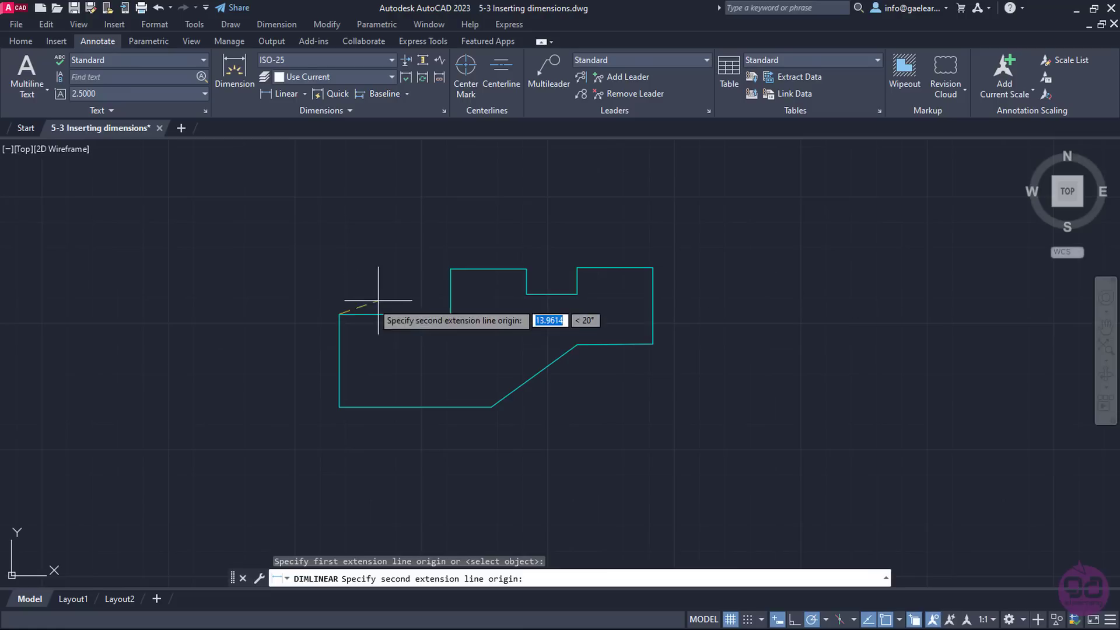
click(450, 269)
click(449, 243)
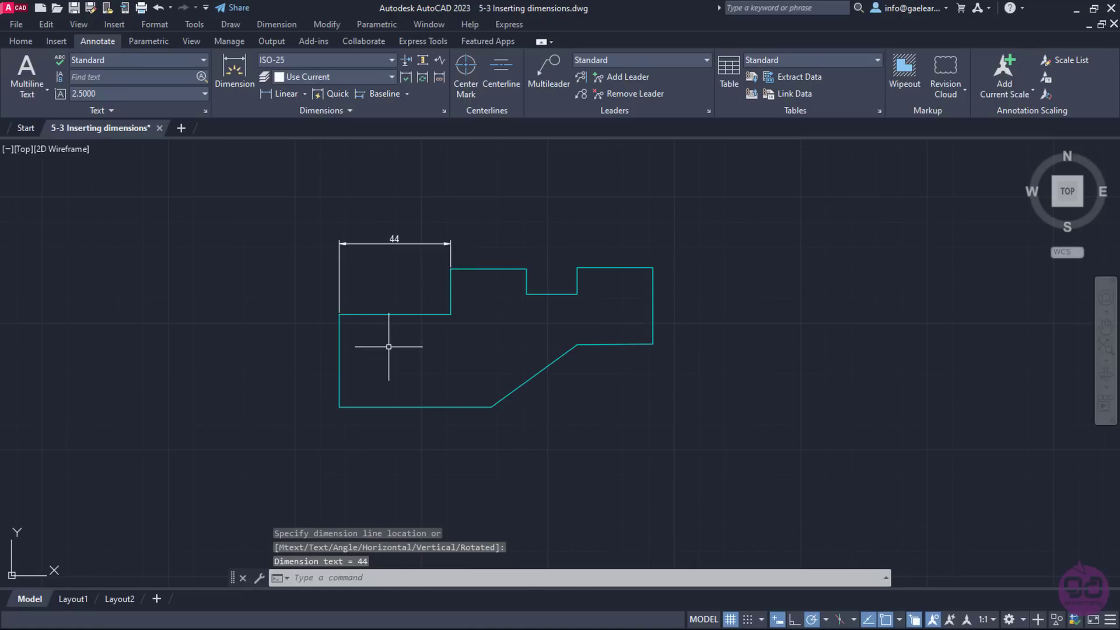
click(406, 94)
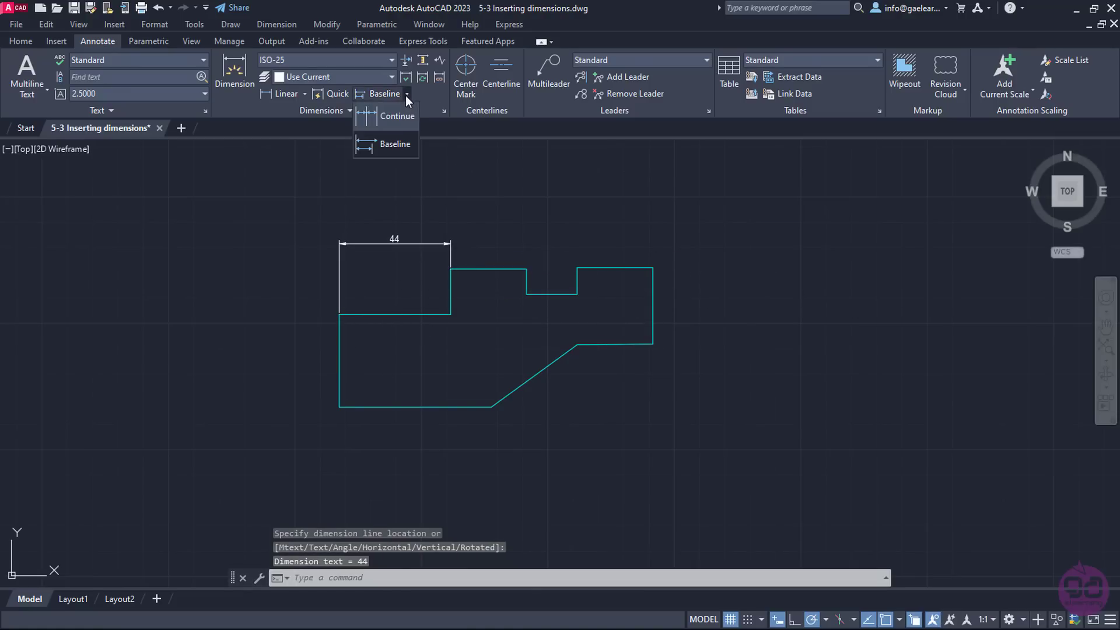
click(405, 116)
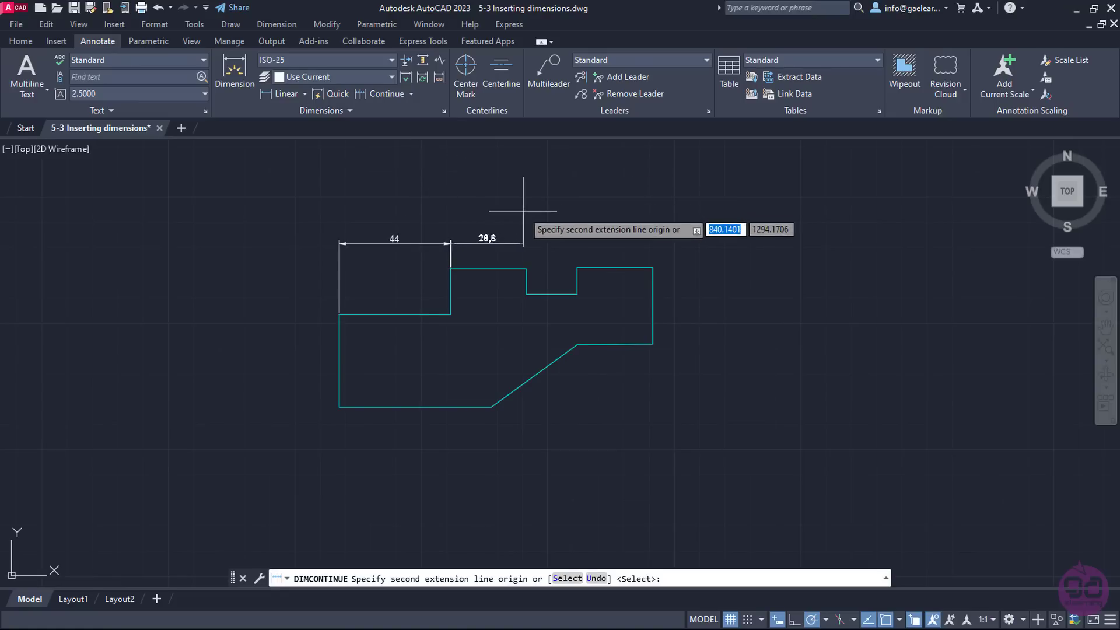
Chain continued dimensions of 30, 20 and 30 across the top, undoing the extra 31,7
scroll(526, 215, up, 2)
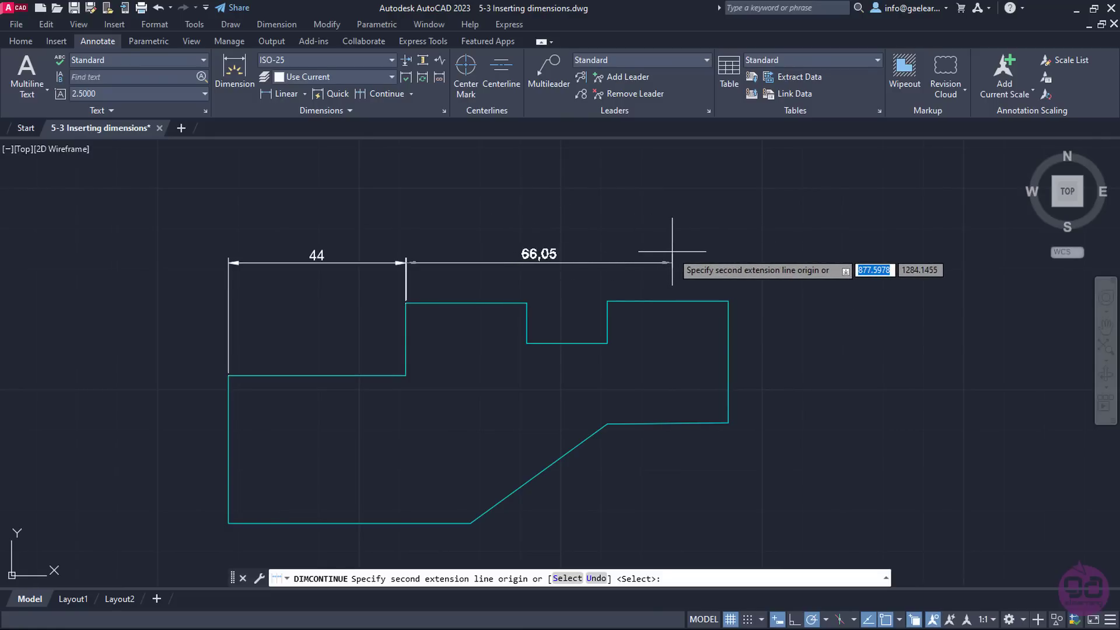
click(527, 302)
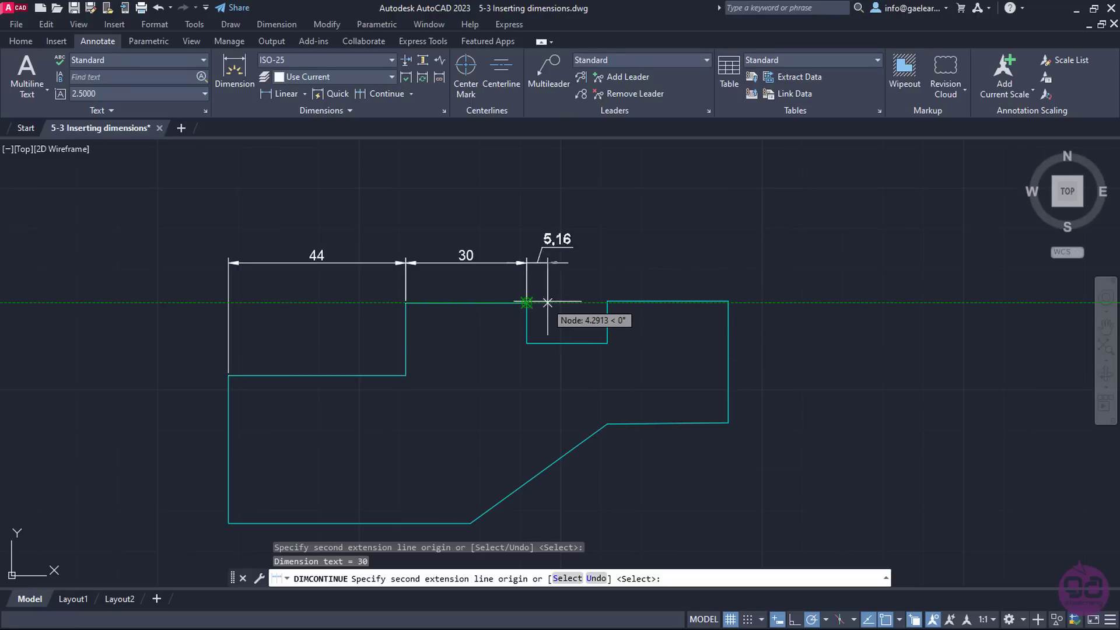
click(607, 301)
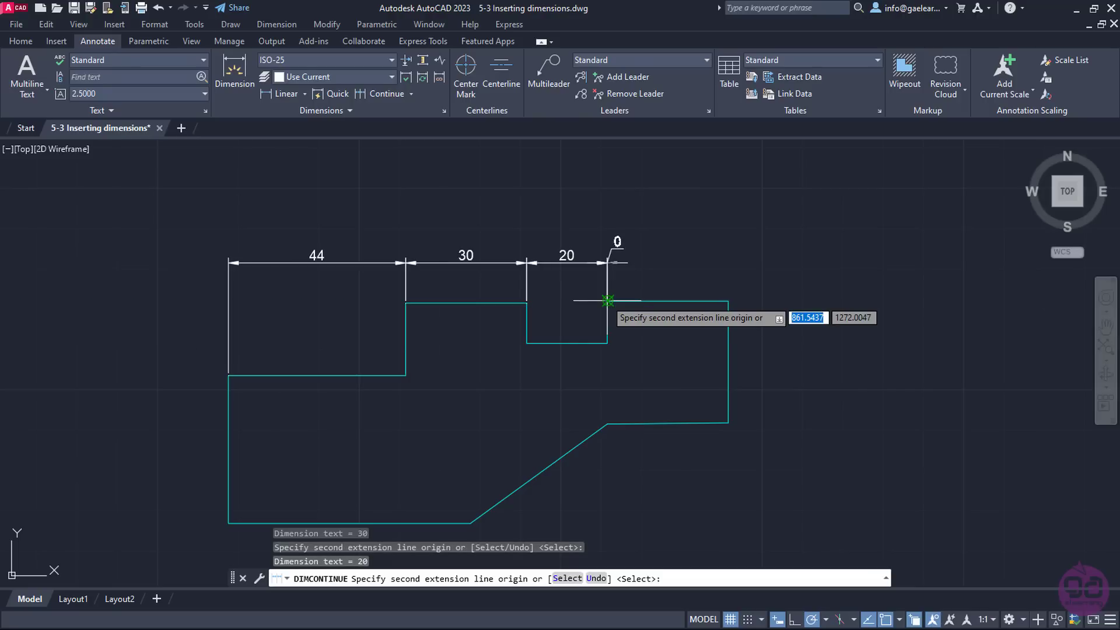
click(728, 301)
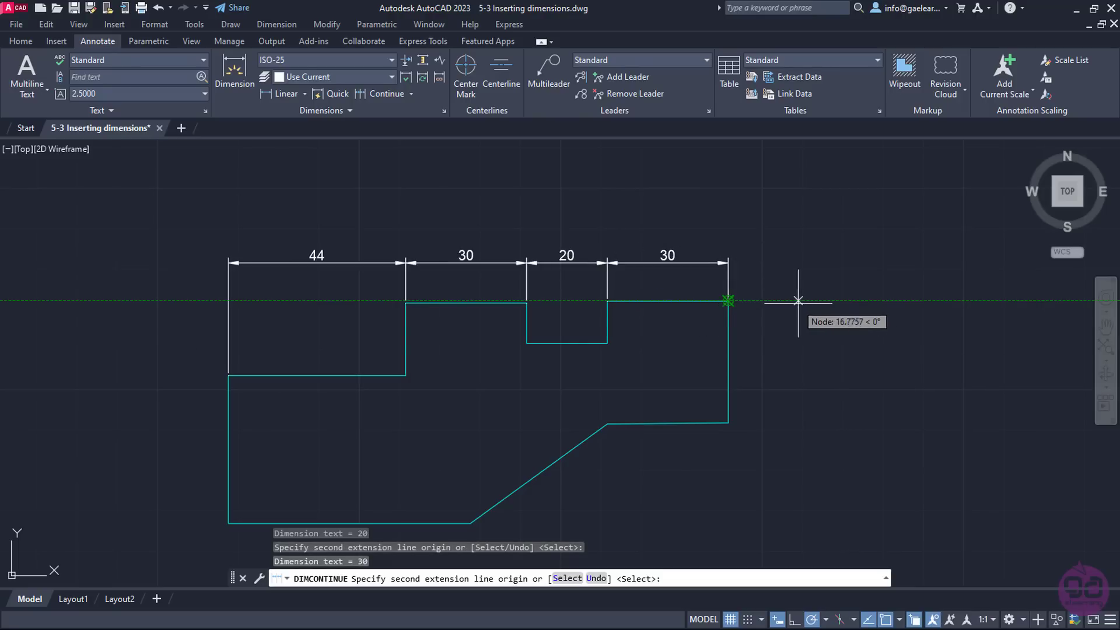
click(856, 301)
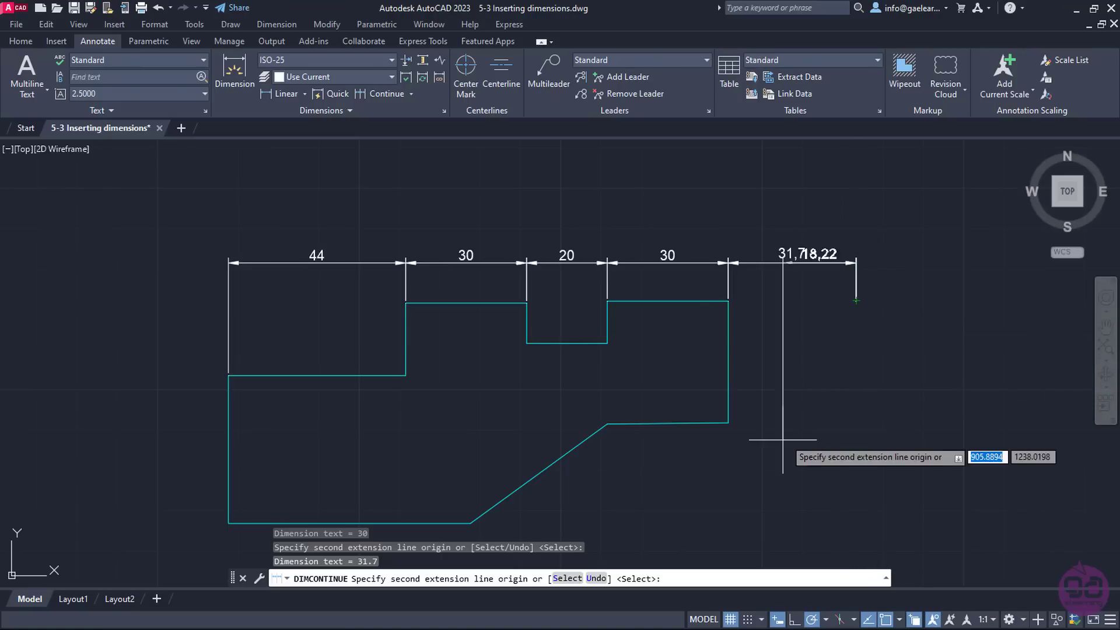
click(596, 578)
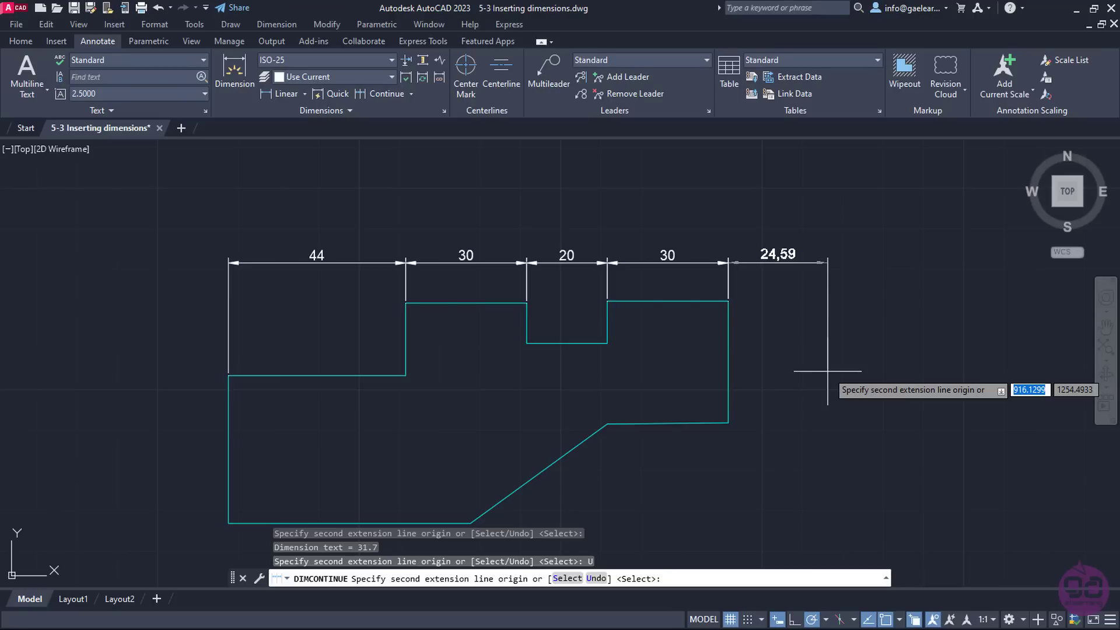
key(Escape)
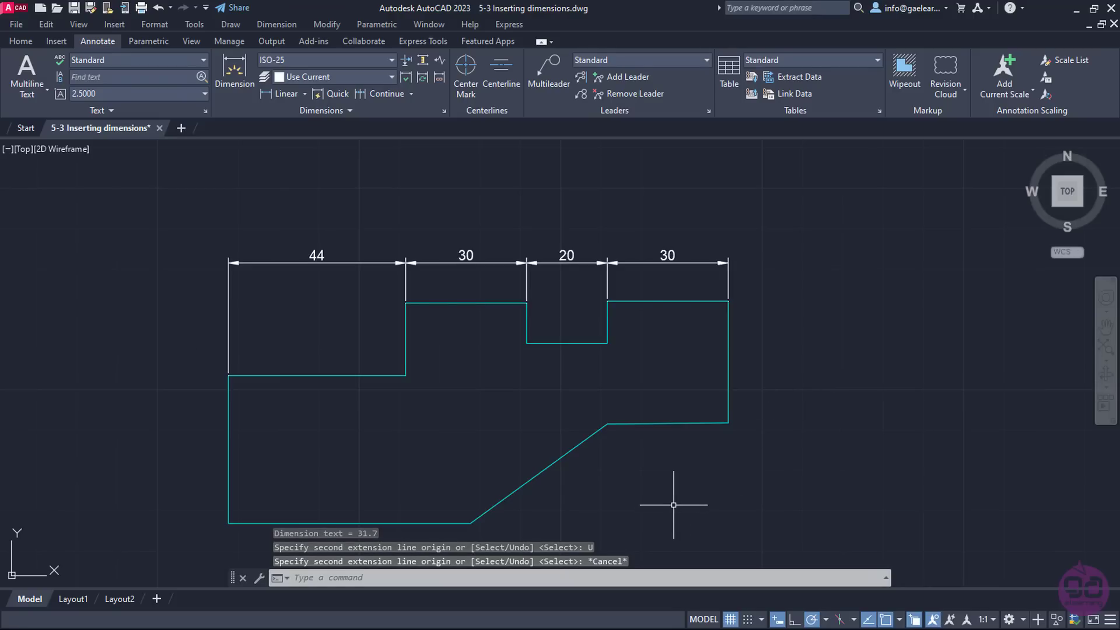
Pan the view to recentre the stepped outline with its 44 dimension
middle_drag(674, 505, 725, 312)
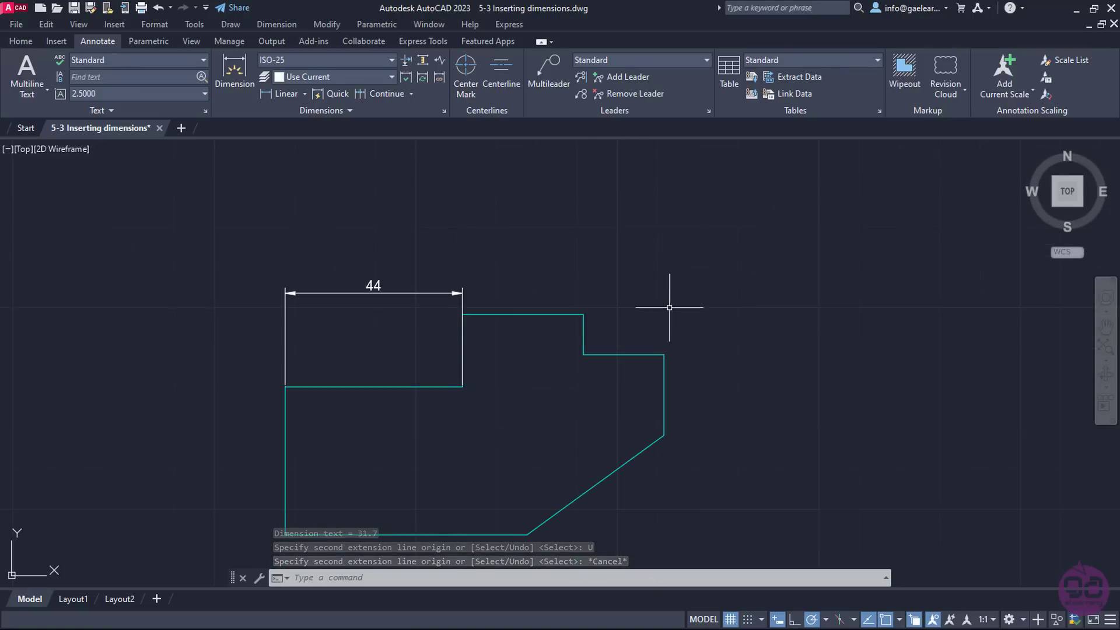
mouse_move(670, 379)
middle_down()
mouse_move(677, 312)
mouse_move(720, 295)
middle_up()
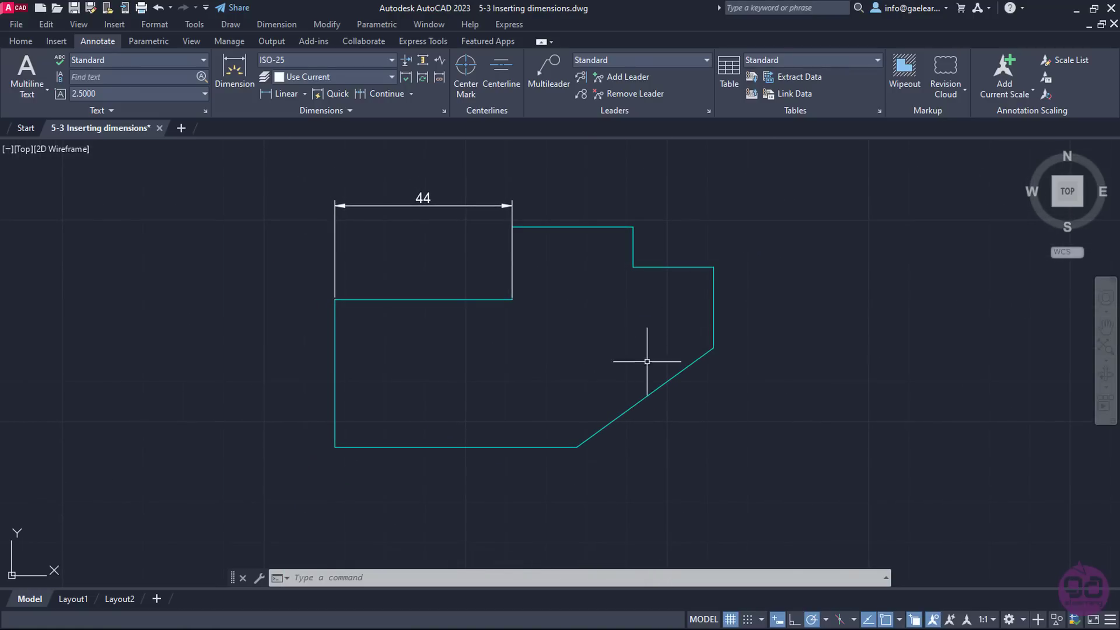
middle_drag(759, 404, 765, 454)
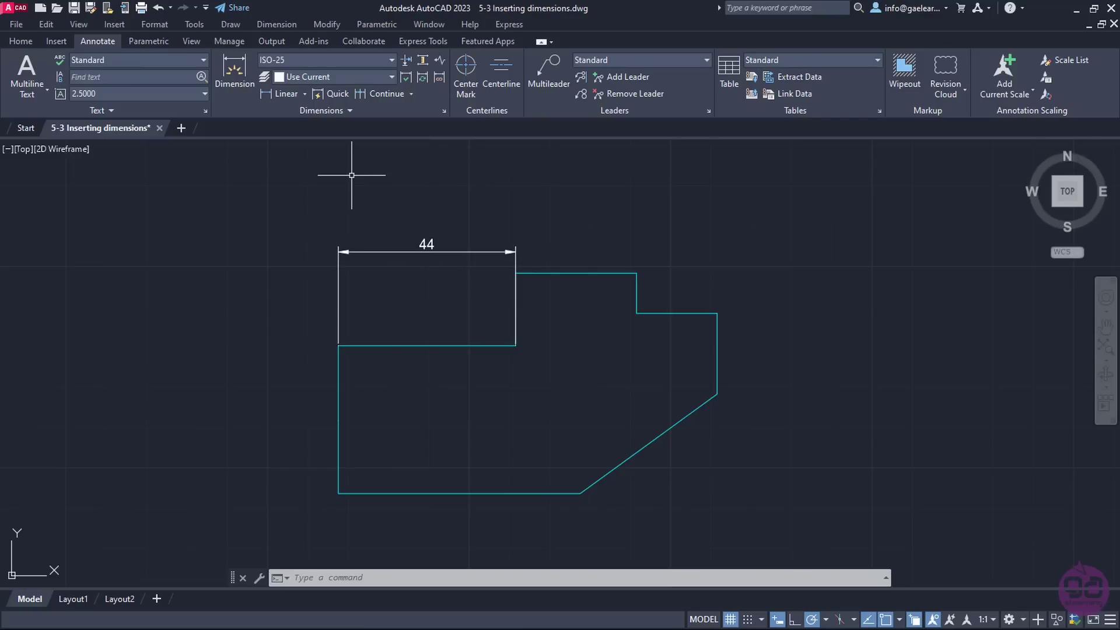
click(411, 93)
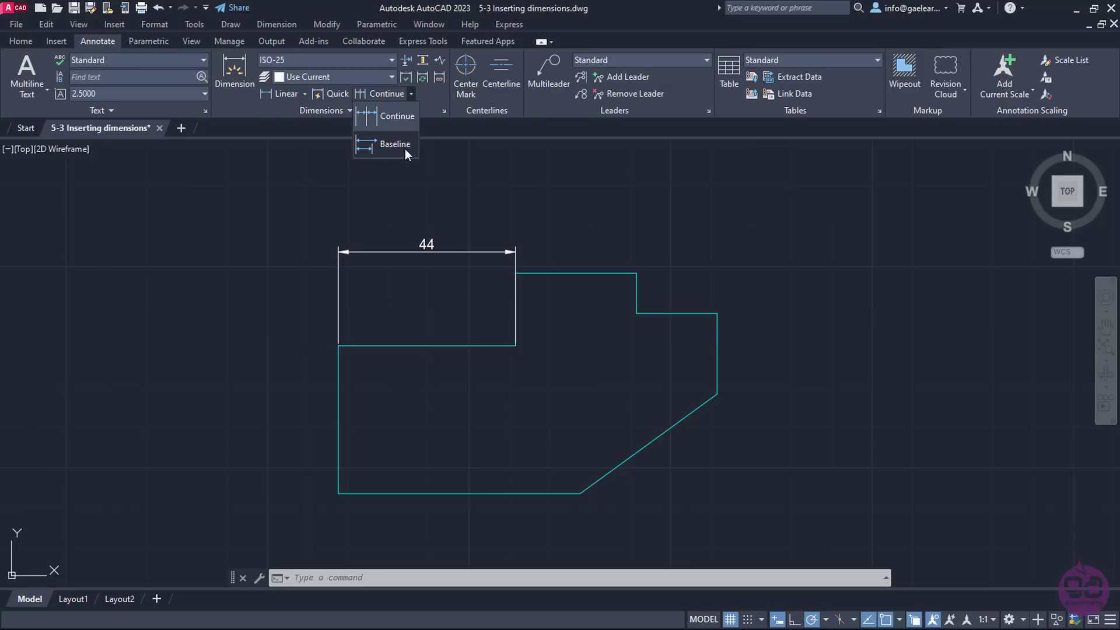
Add 74 and 94 baseline dimensions based on the 44, undoing the extra 118.37
click(401, 151)
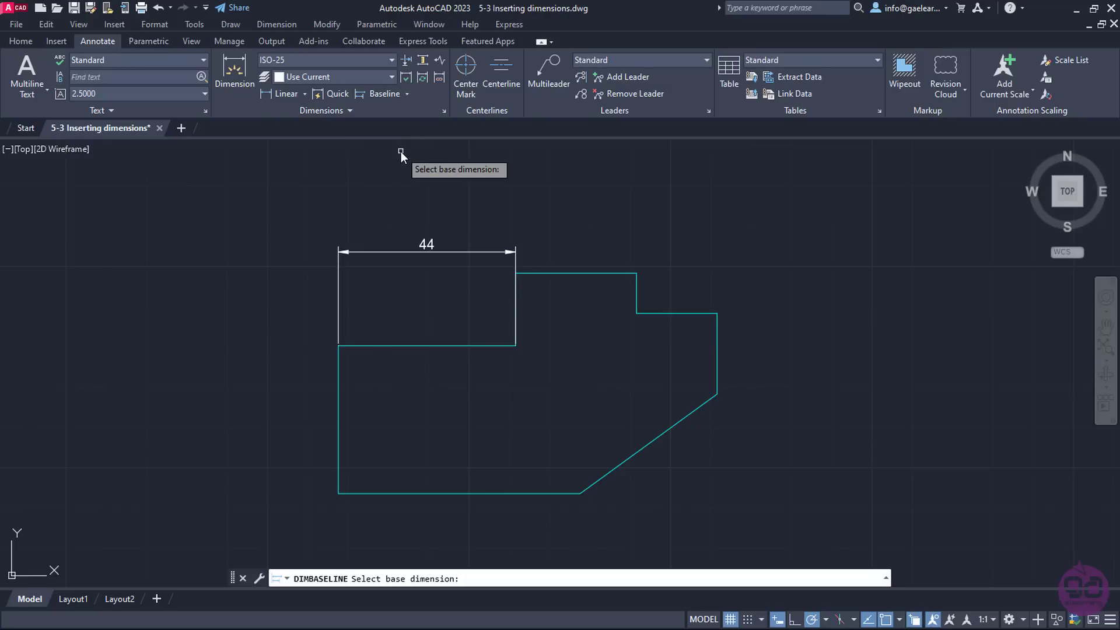
click(338, 278)
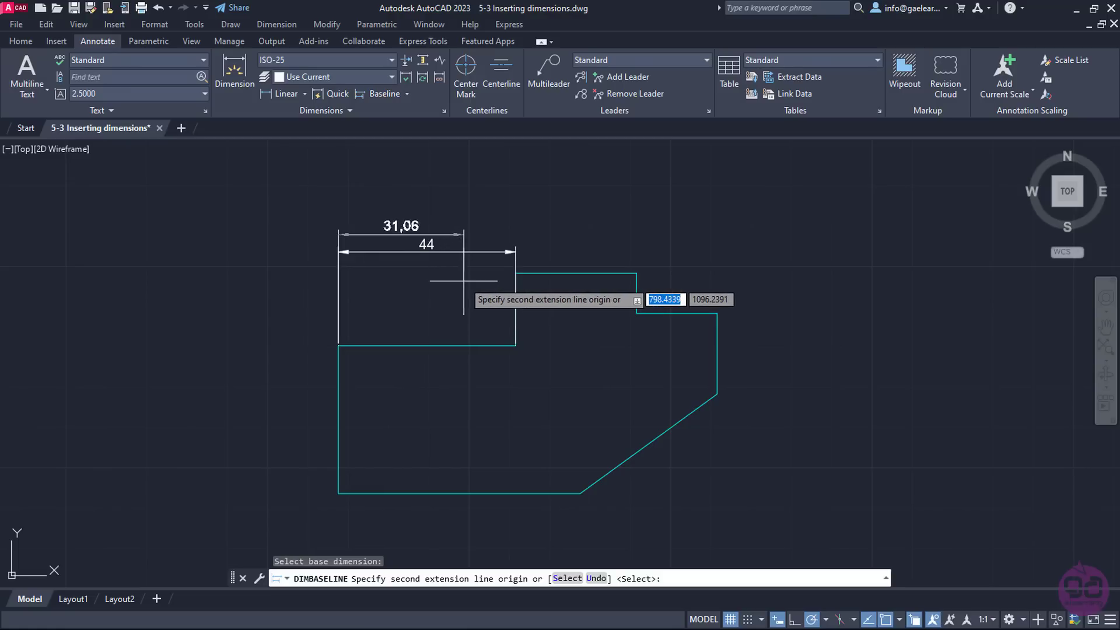
click(636, 272)
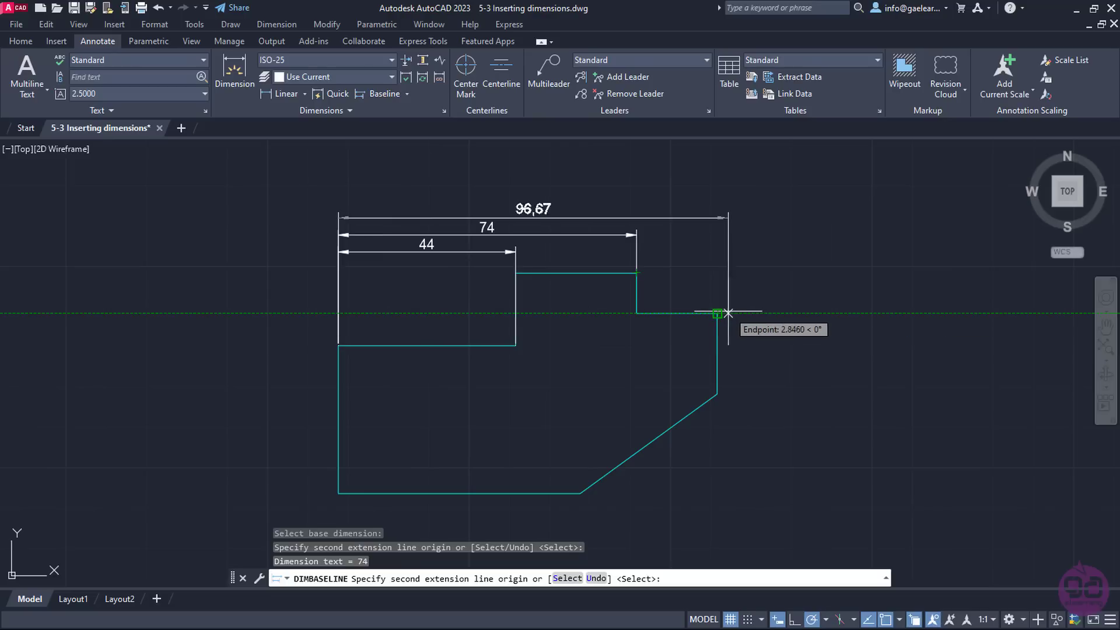
click(717, 313)
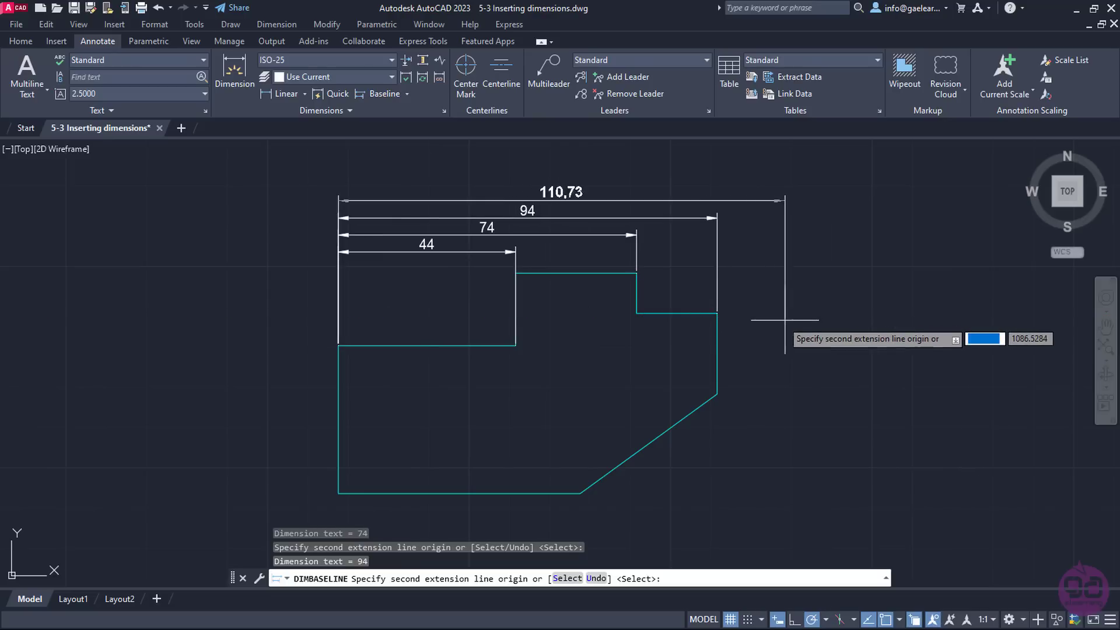
click(815, 318)
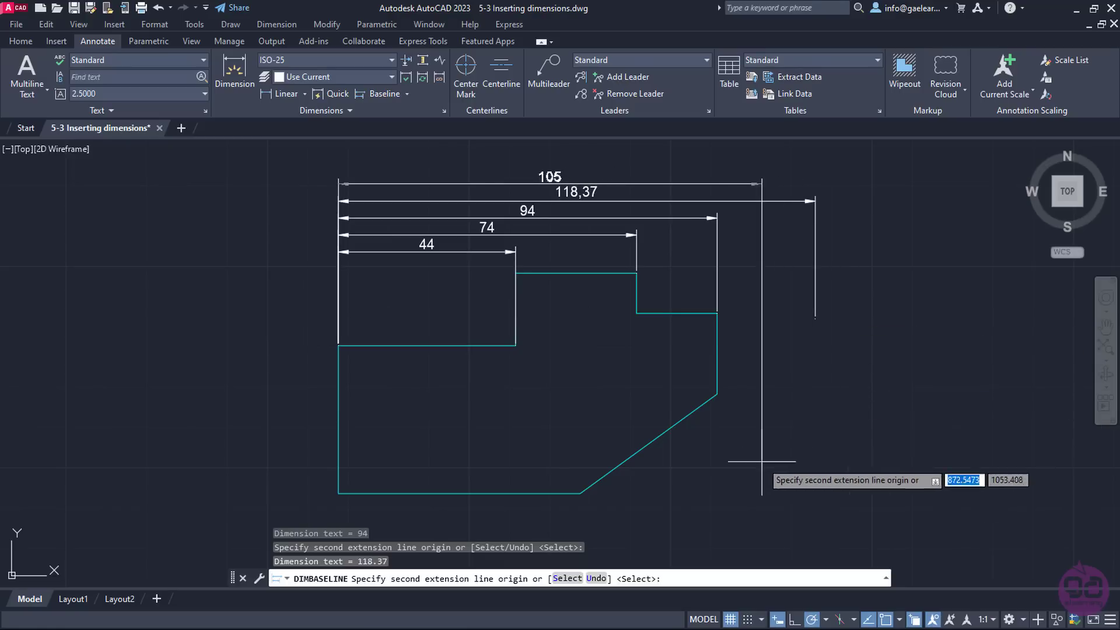
click(595, 577)
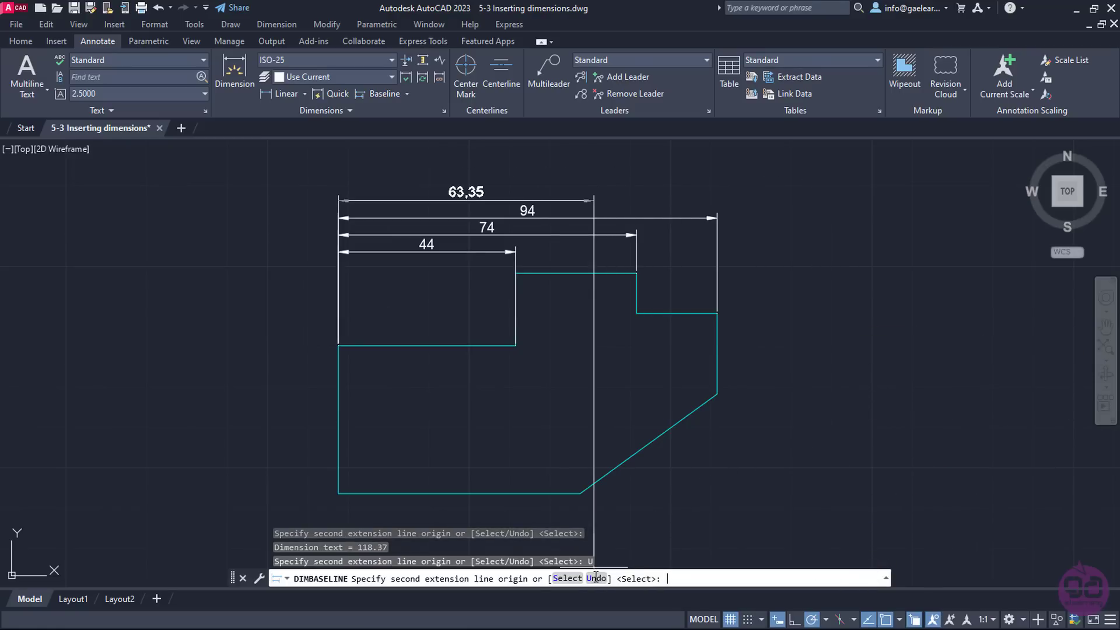